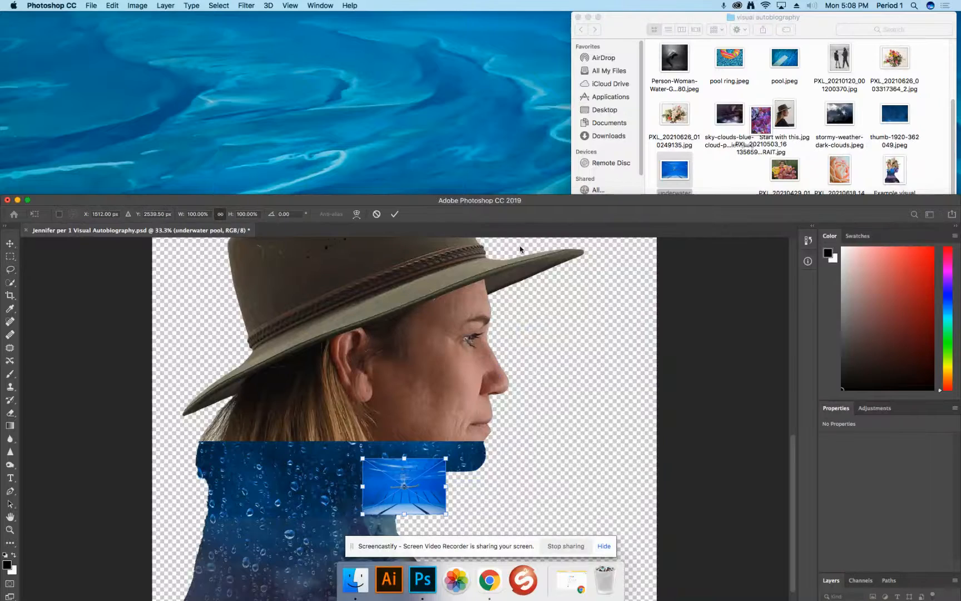
Step: Enlarge the placed underwater pool image and position it across the face and neck, covering the silhouette's width
drag(515, 201, 524, 27)
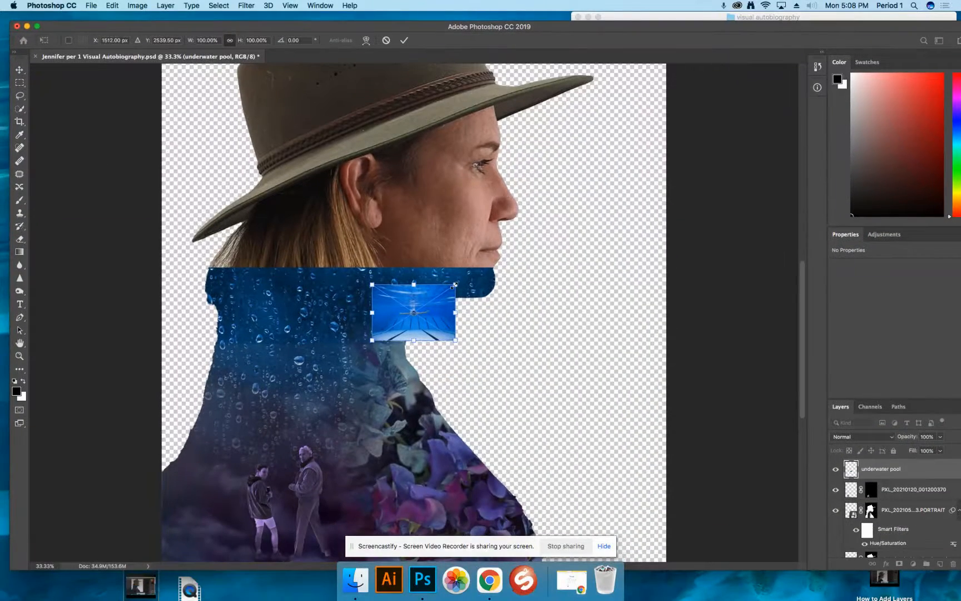
drag(456, 283, 651, 155)
drag(562, 248, 382, 251)
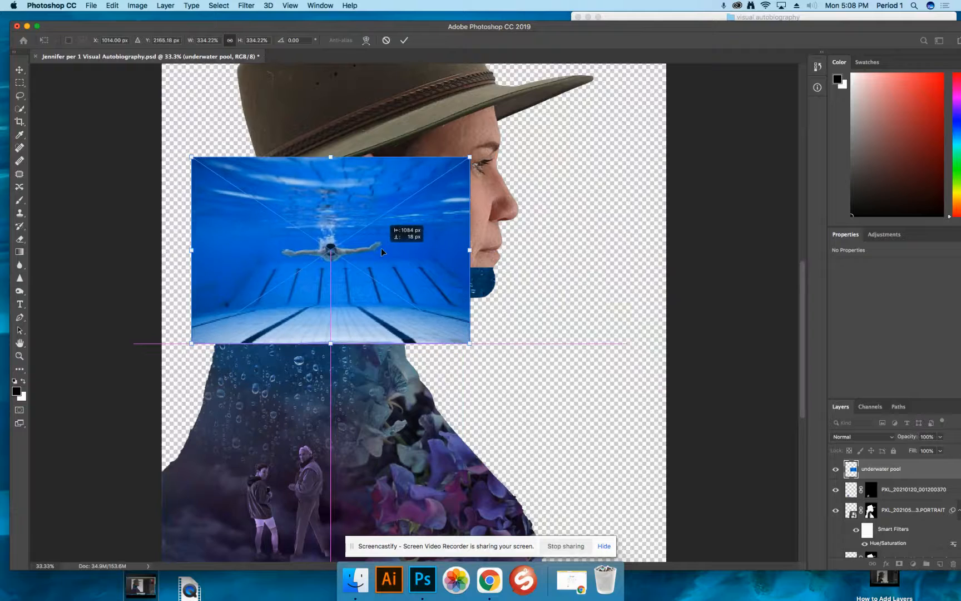
drag(472, 156, 522, 121)
key(Return)
Step: Rasterize the underwater pool smart object into a pixel layer
key(l)
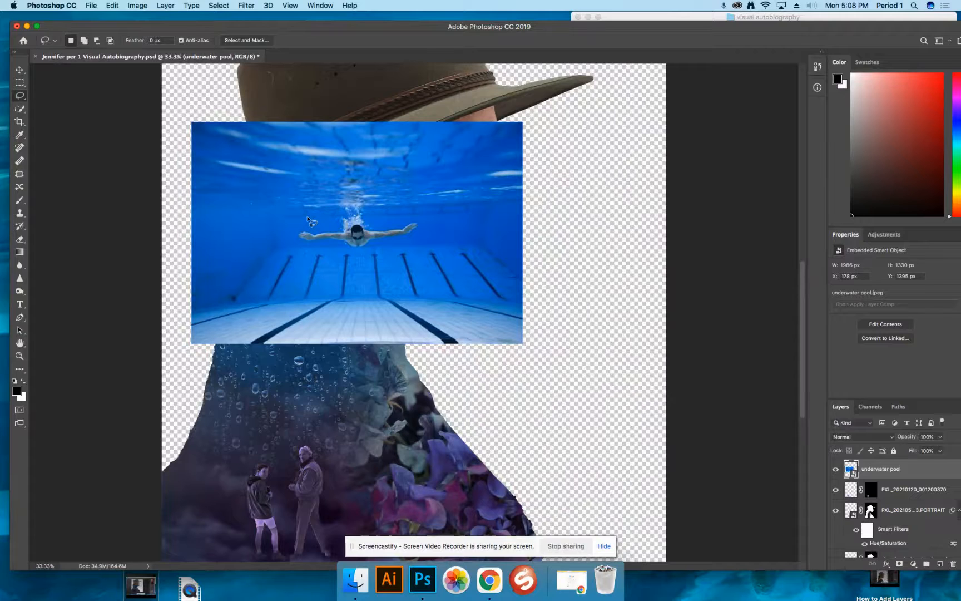
click(138, 6)
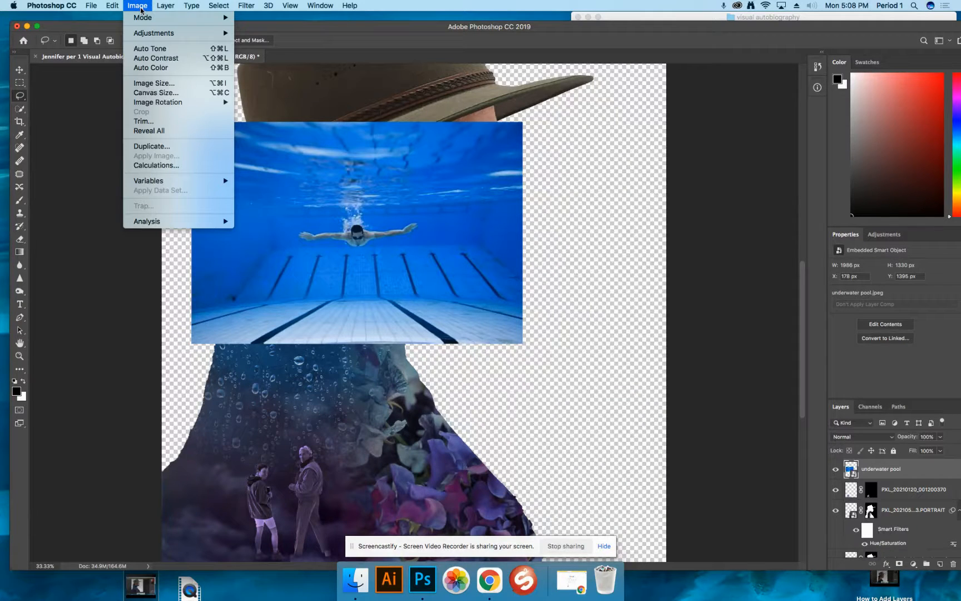
mouse_move(166, 5)
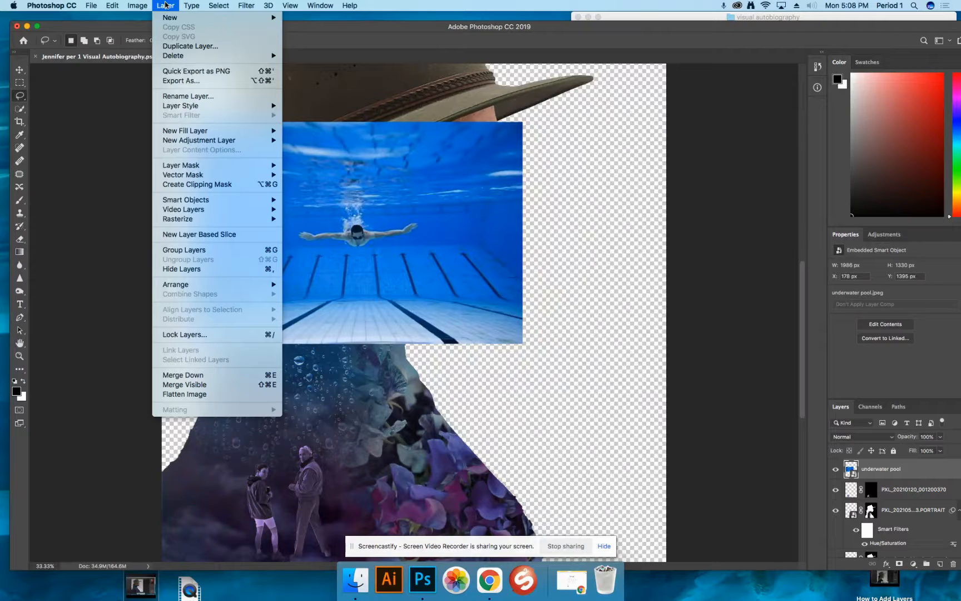
mouse_move(177, 222)
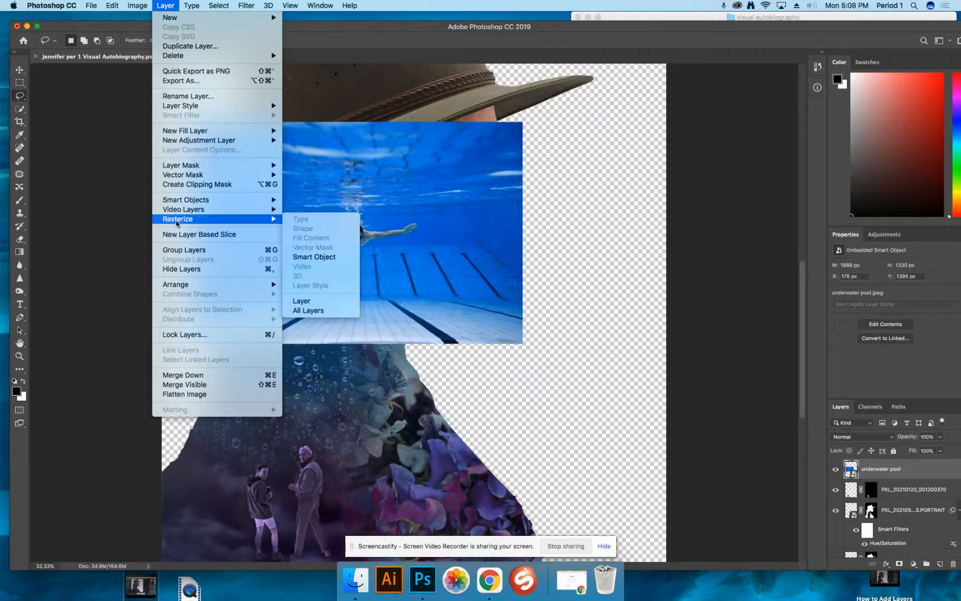
click(312, 256)
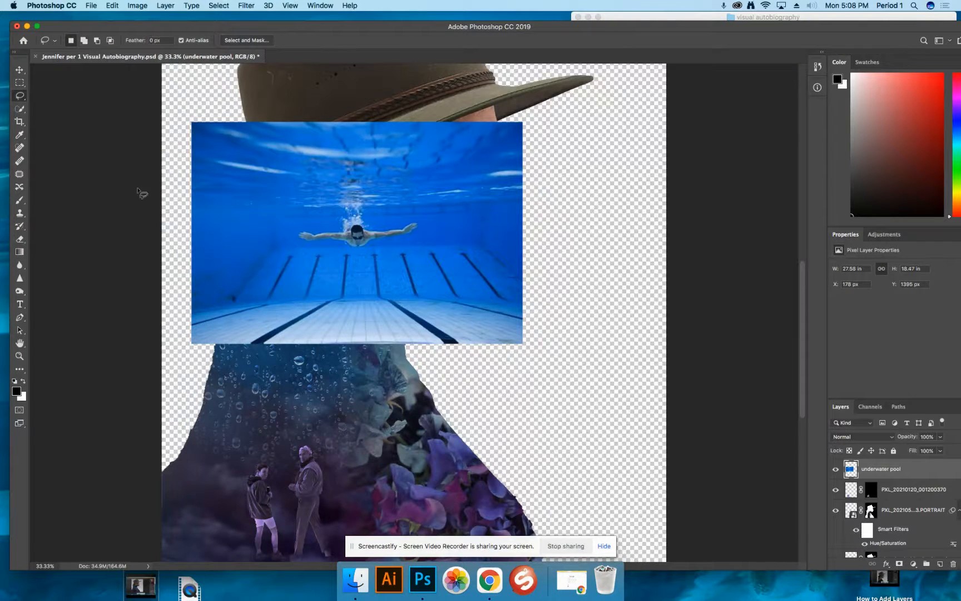
Step: Draw a freehand lasso selection around the swimmer and the splash above his head
click(20, 98)
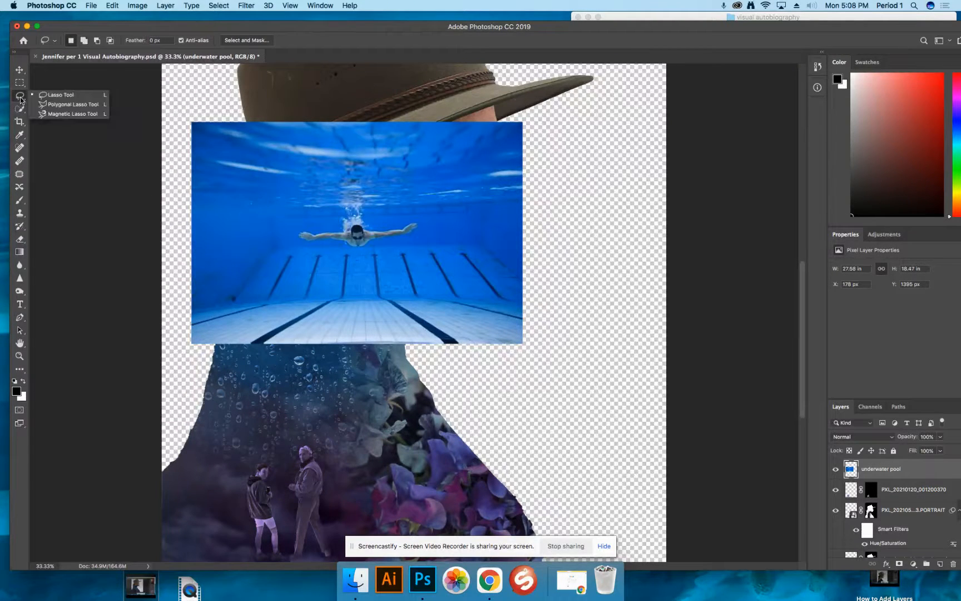
click(369, 213)
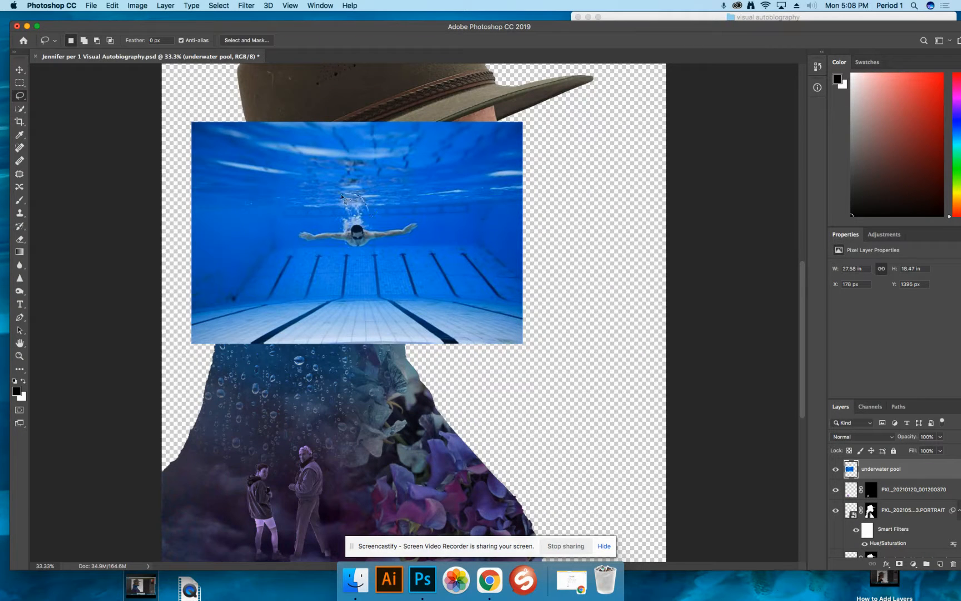
mouse_move(327, 227)
mouse_down()
mouse_move(294, 237)
mouse_move(365, 252)
mouse_move(417, 241)
mouse_move(428, 227)
mouse_move(370, 218)
mouse_up()
Step: Remove the swimmer with Content-Aware Fill output to a new layer, excluding the lane lines and the water above the splash from sampling, and deselect
click(136, 6)
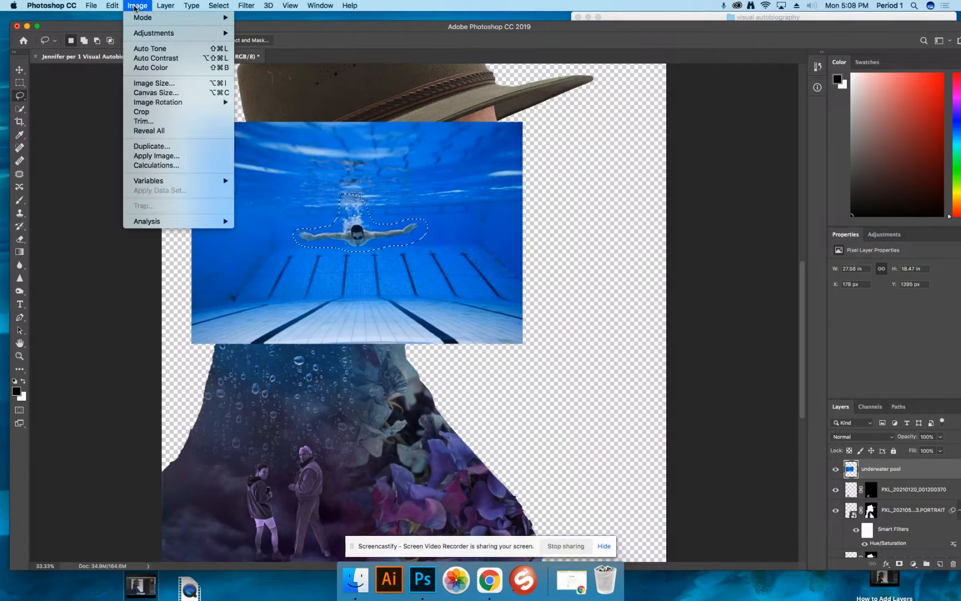
mouse_move(116, 7)
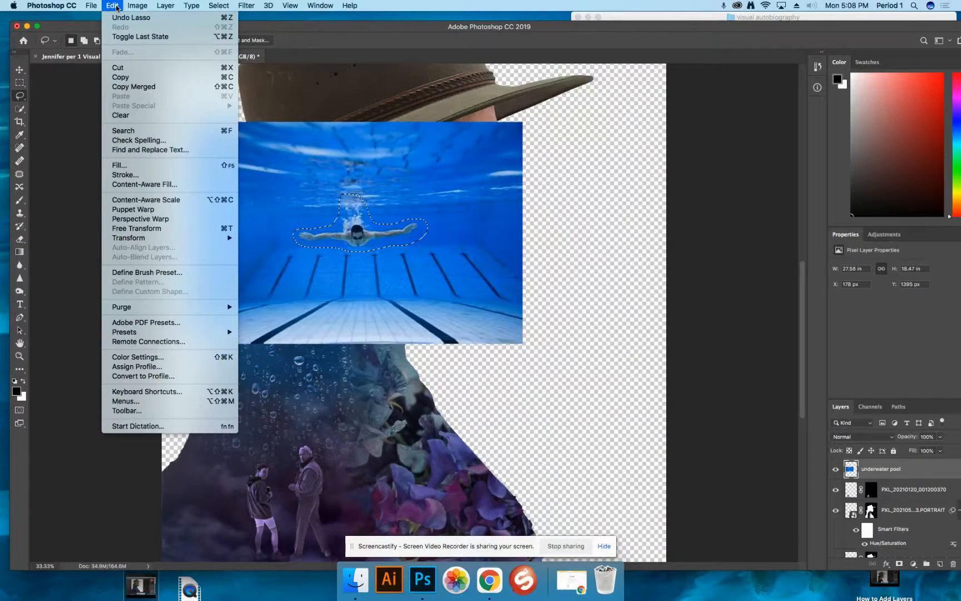
click(134, 185)
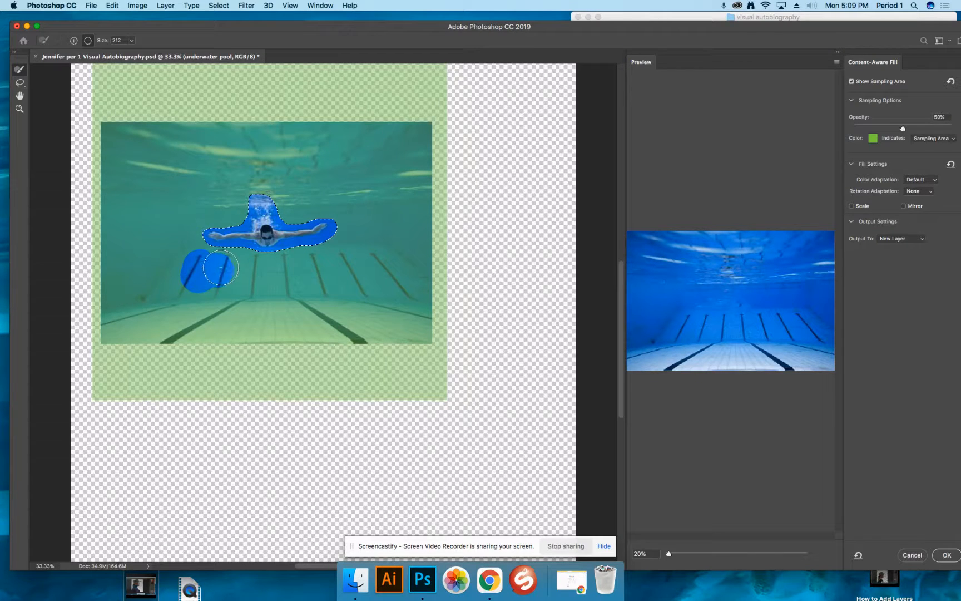
drag(356, 264, 375, 265)
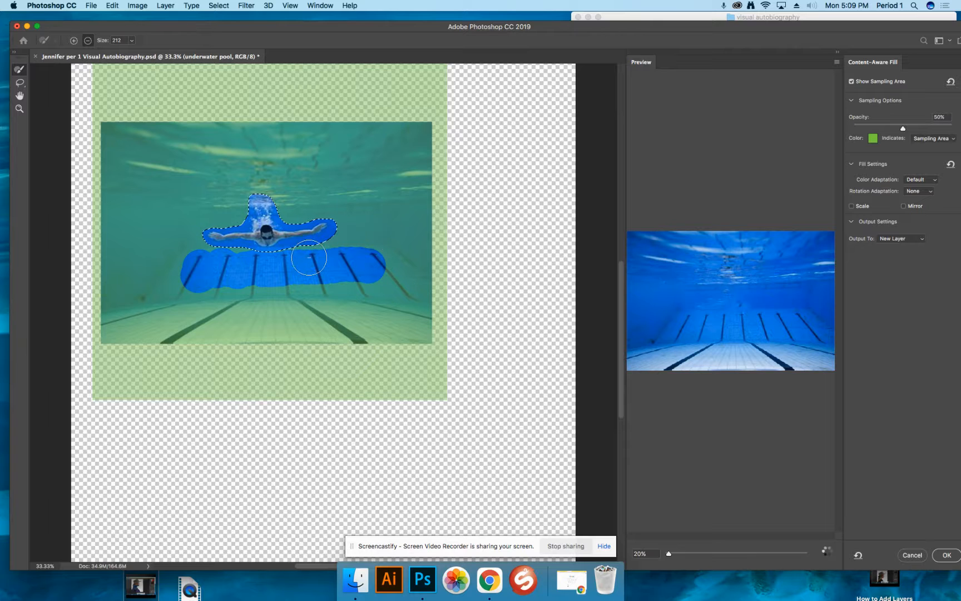
click(259, 177)
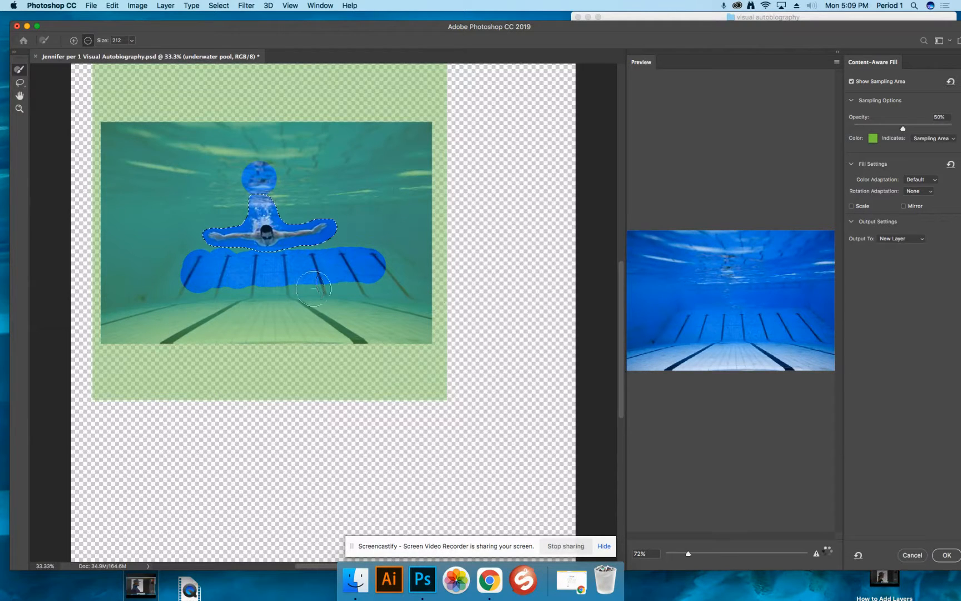
mouse_move(187, 283)
mouse_down()
mouse_move(247, 294)
mouse_move(389, 282)
mouse_up()
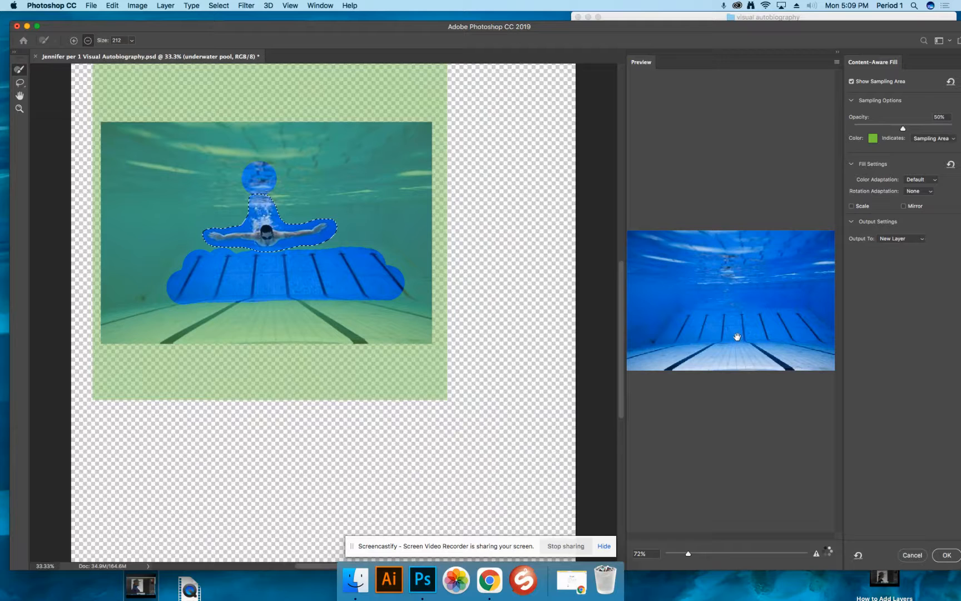
click(946, 555)
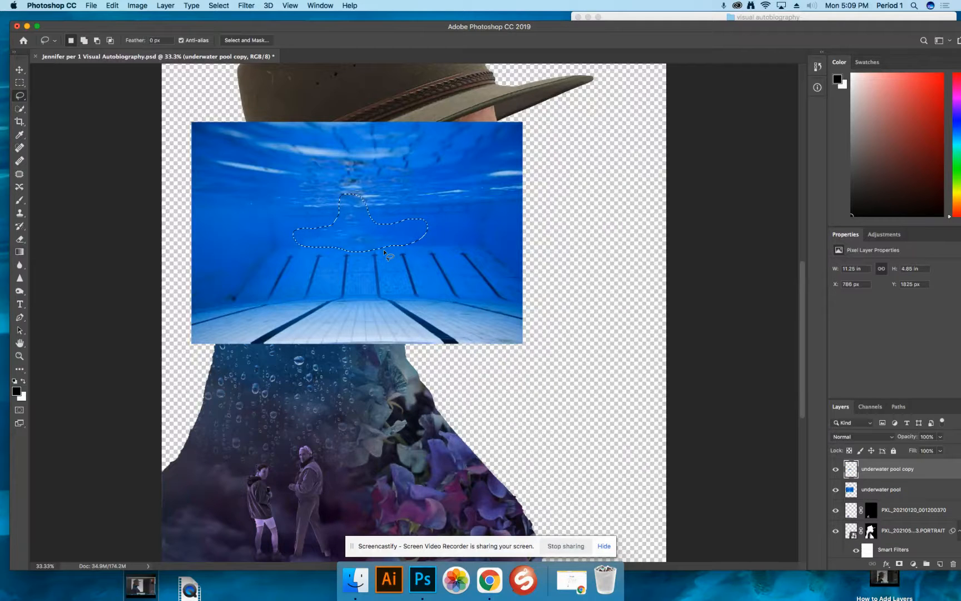
key(super+d)
click(223, 7)
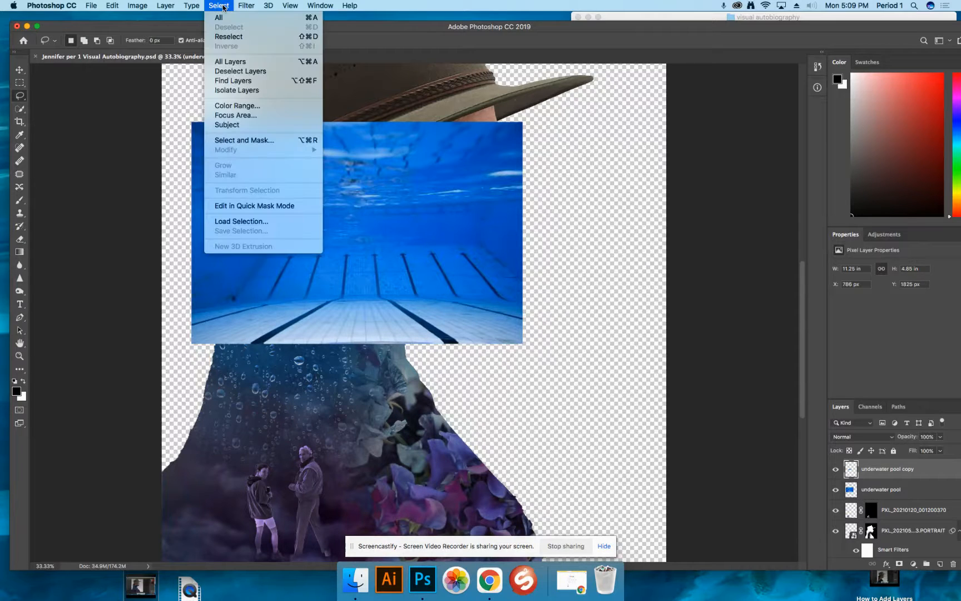
click(228, 221)
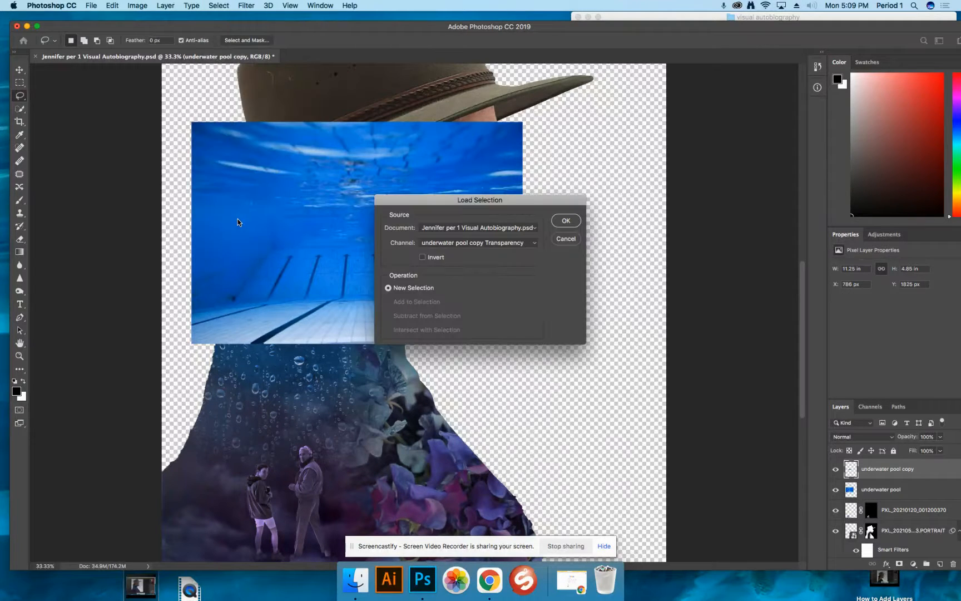
click(451, 245)
click(489, 257)
click(576, 224)
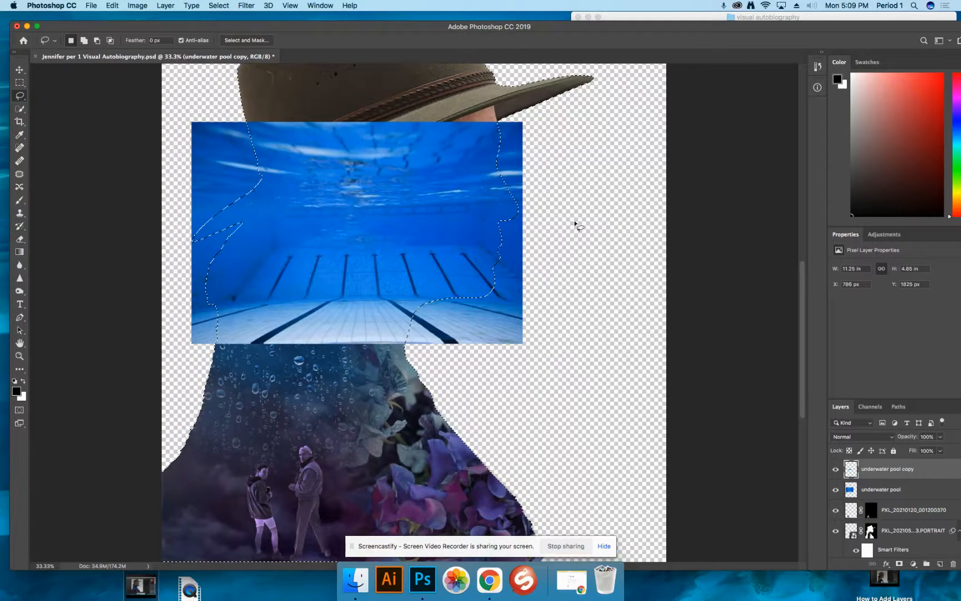
click(898, 564)
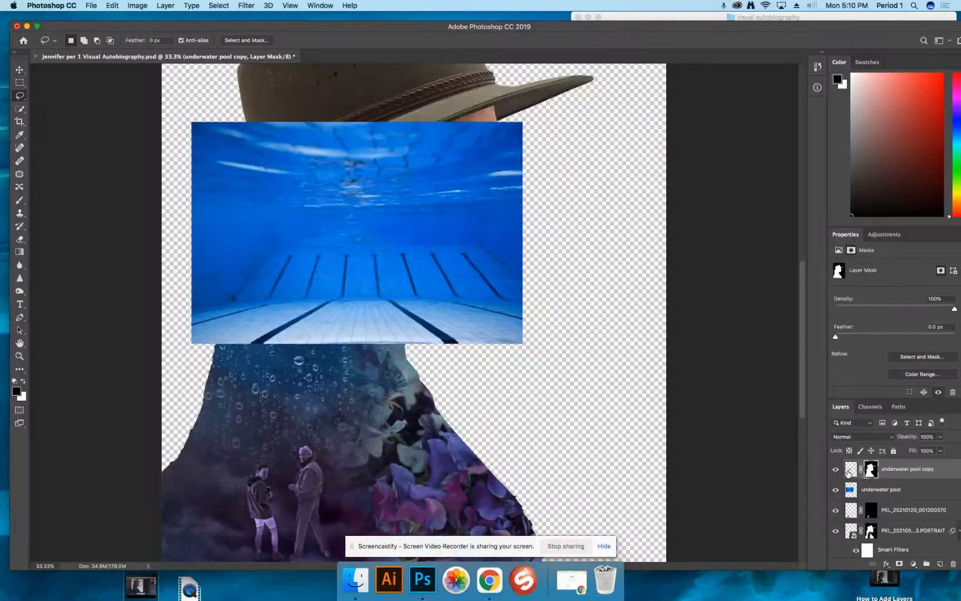
right_click(871, 470)
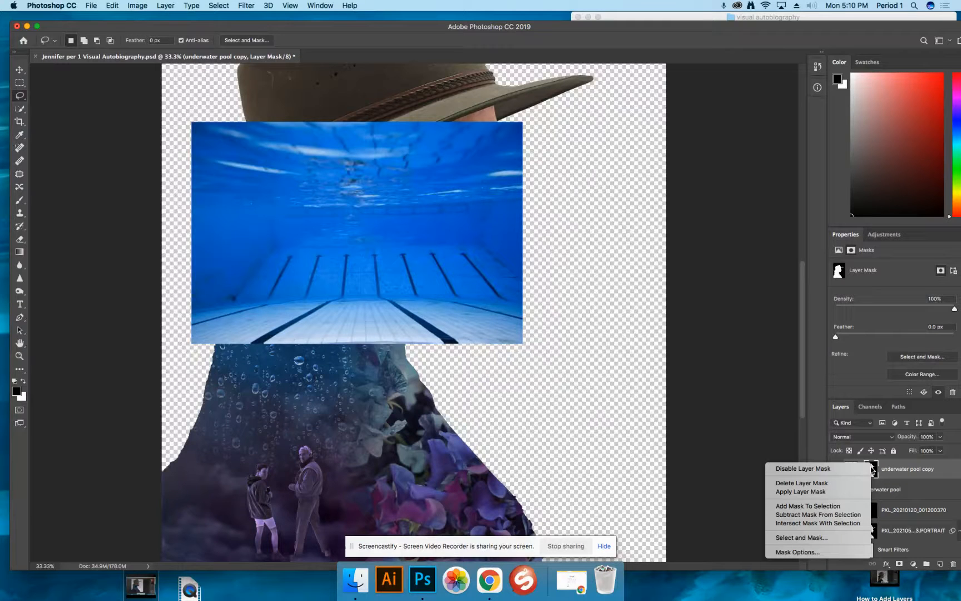
click(823, 482)
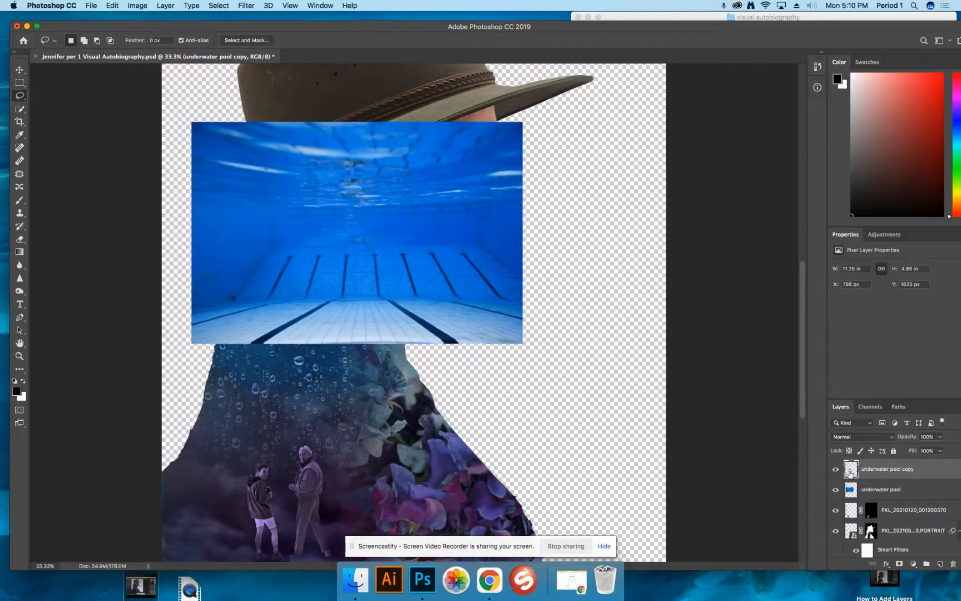
Step: Load the saved head silhouette selection on the underwater pool layer and add a layer mask from it
click(870, 491)
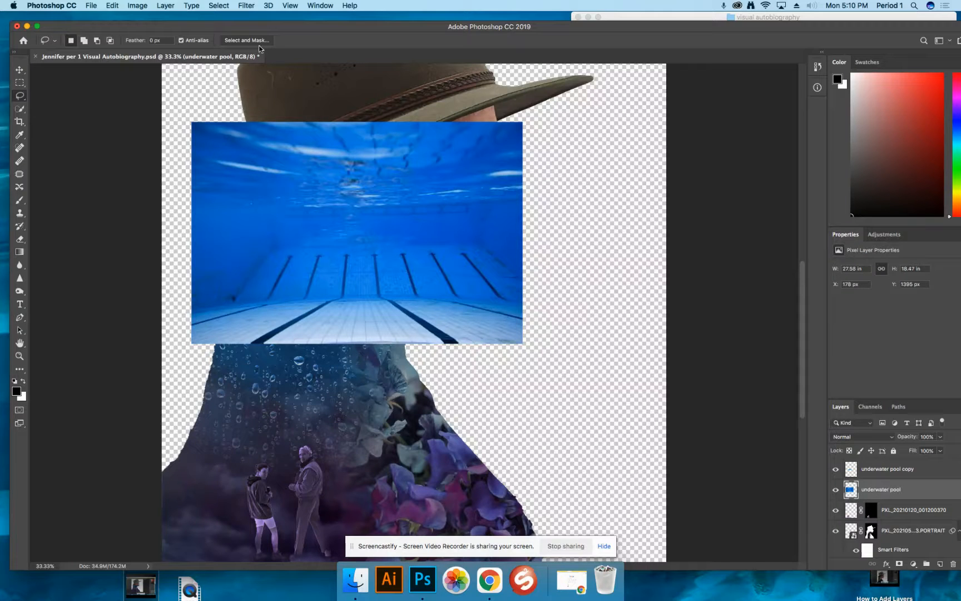
click(218, 5)
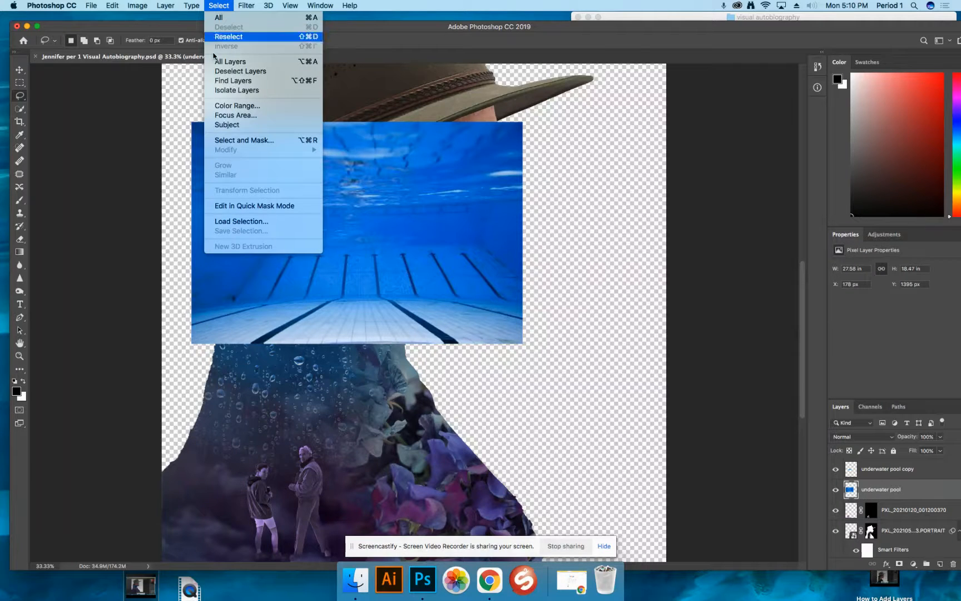
click(228, 224)
click(475, 247)
click(501, 256)
click(566, 221)
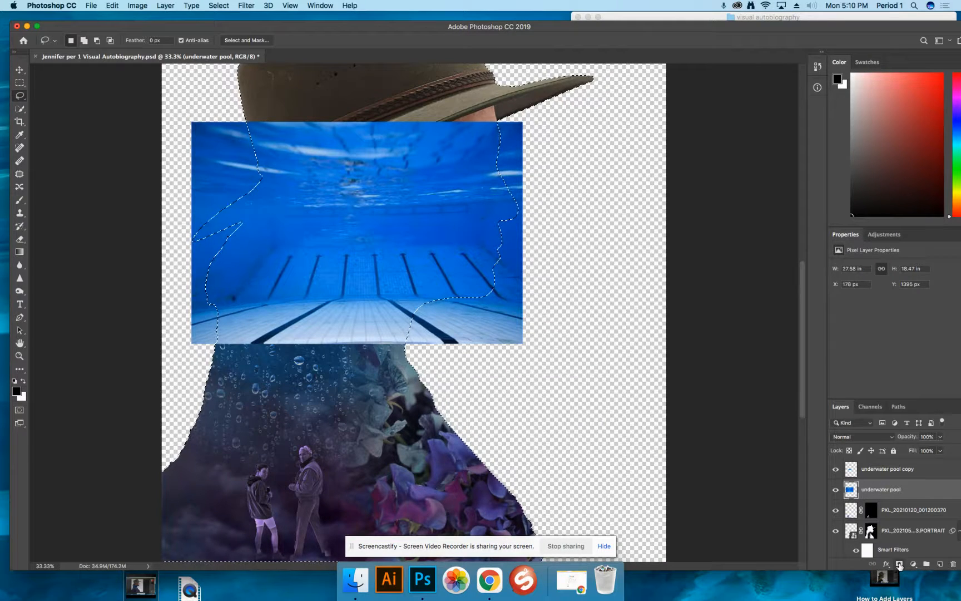
click(914, 563)
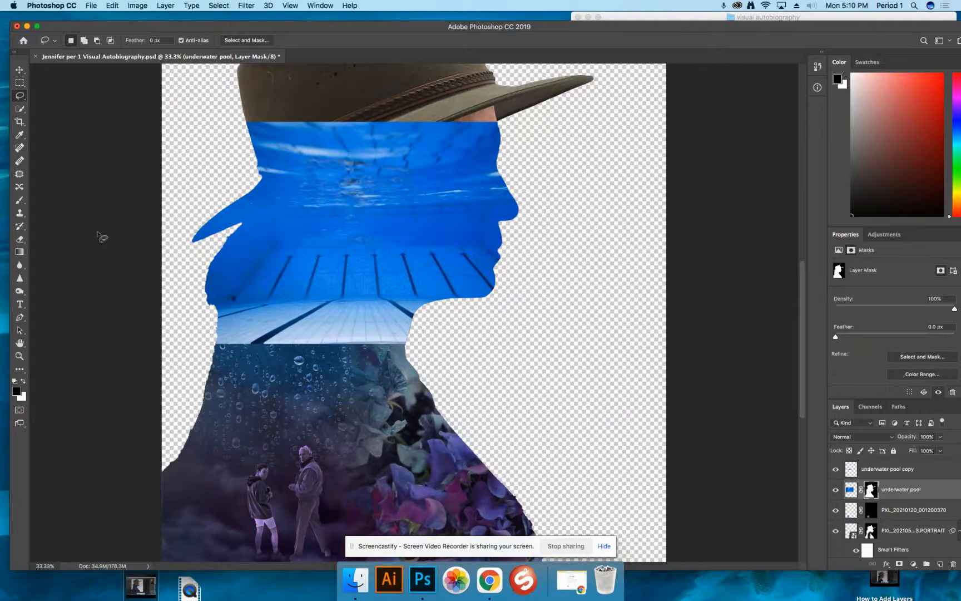
Step: Paint the pool layer's mask black with a soft 508 px brush to fade its lower edge into the raindrops
click(19, 200)
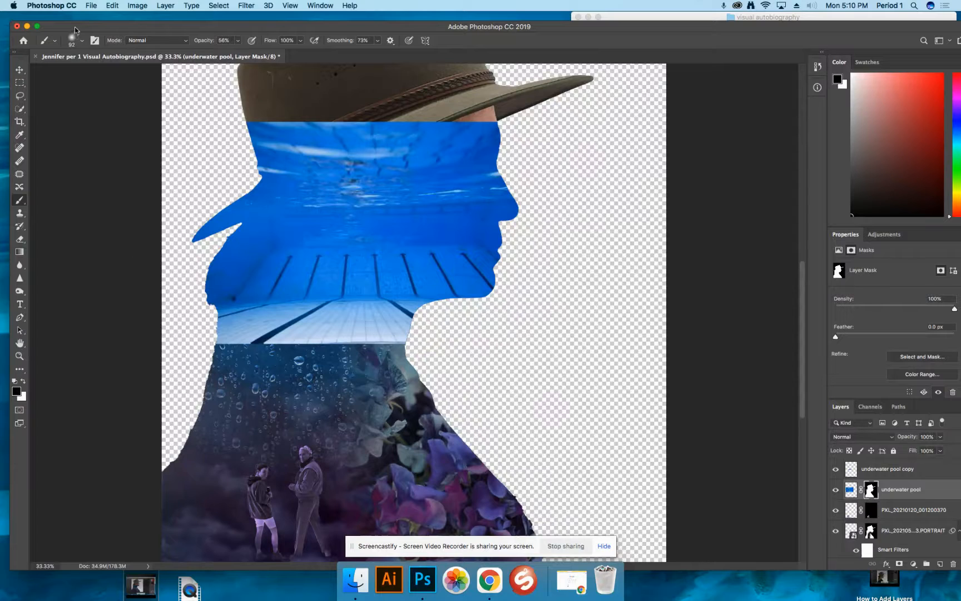
click(82, 44)
drag(94, 73, 121, 76)
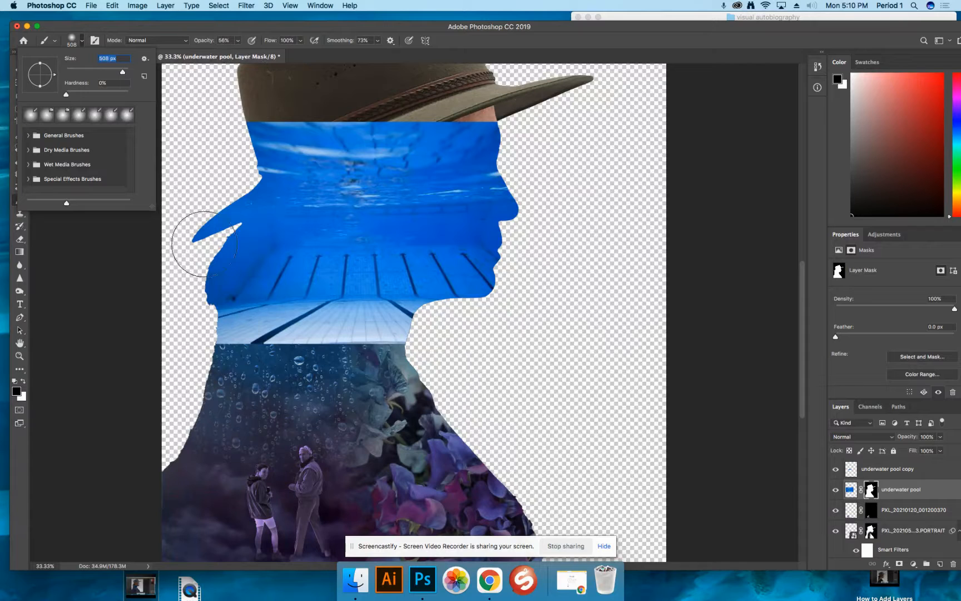
mouse_move(235, 342)
mouse_down()
mouse_move(311, 371)
mouse_move(290, 363)
mouse_move(413, 354)
mouse_move(420, 363)
mouse_move(293, 374)
mouse_move(414, 366)
mouse_move(336, 379)
mouse_move(281, 379)
mouse_move(315, 370)
mouse_move(280, 367)
mouse_move(353, 368)
mouse_move(212, 369)
mouse_move(388, 363)
mouse_move(320, 379)
mouse_move(243, 377)
mouse_move(430, 358)
mouse_move(304, 381)
mouse_move(339, 364)
mouse_move(407, 368)
mouse_move(303, 366)
mouse_move(266, 341)
mouse_move(264, 292)
mouse_move(329, 422)
mouse_move(300, 348)
mouse_move(309, 335)
mouse_move(353, 348)
mouse_move(316, 322)
mouse_move(370, 322)
mouse_up()
Step: Refine the pool mask around the neck at 29% brush opacity, restoring some tiles with white and softening the hard edge with black
click(235, 42)
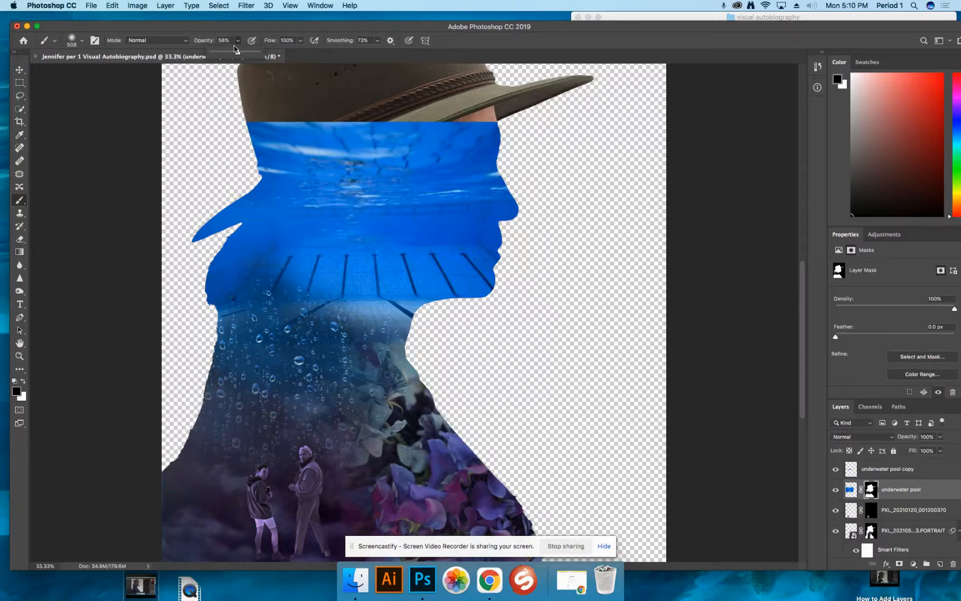
drag(239, 54, 232, 55)
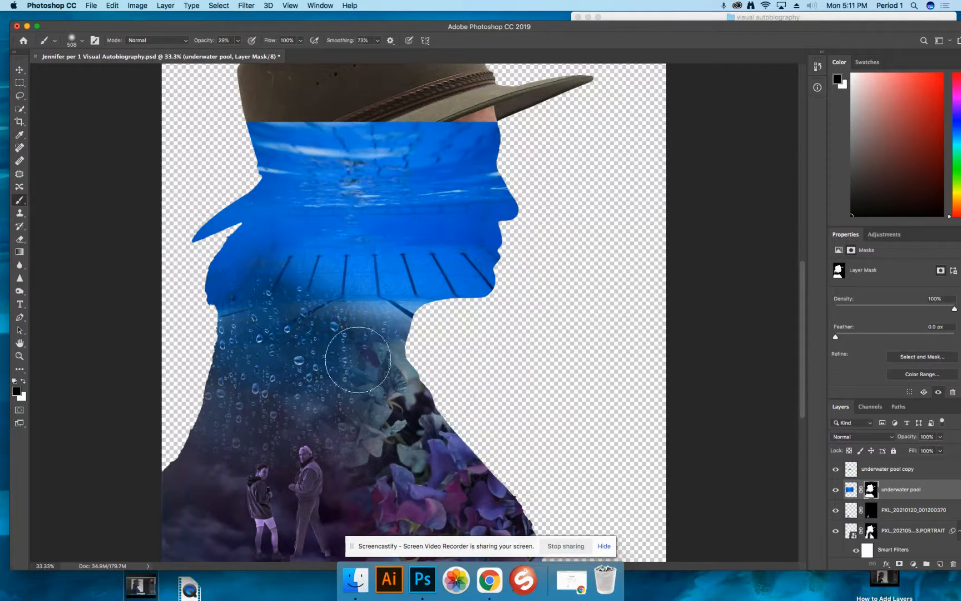
click(22, 381)
mouse_move(258, 284)
mouse_down()
mouse_move(308, 316)
mouse_move(386, 341)
mouse_up()
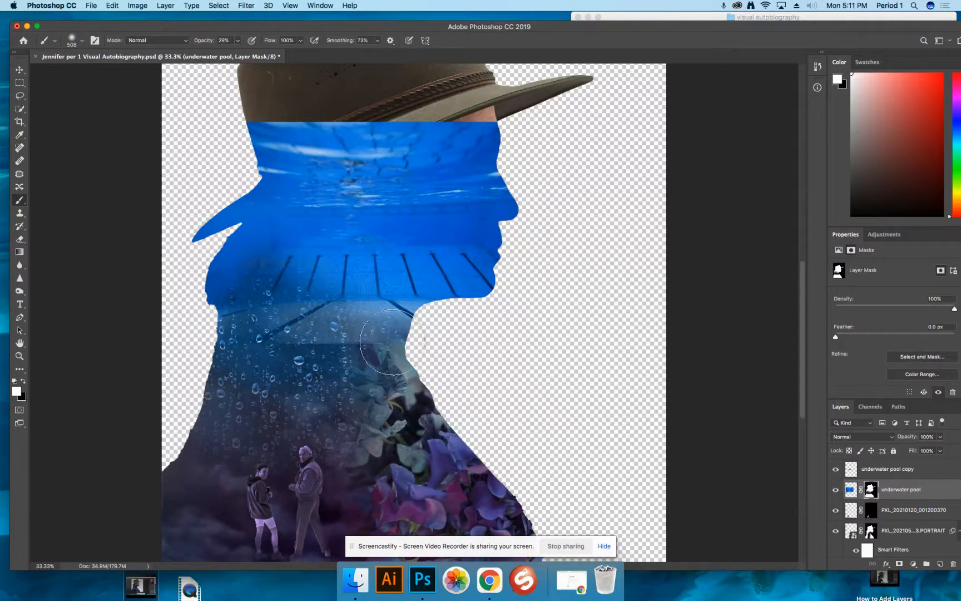
click(22, 382)
mouse_move(279, 348)
mouse_down()
mouse_move(339, 365)
mouse_move(312, 367)
mouse_move(339, 367)
mouse_move(286, 362)
mouse_move(365, 374)
mouse_up()
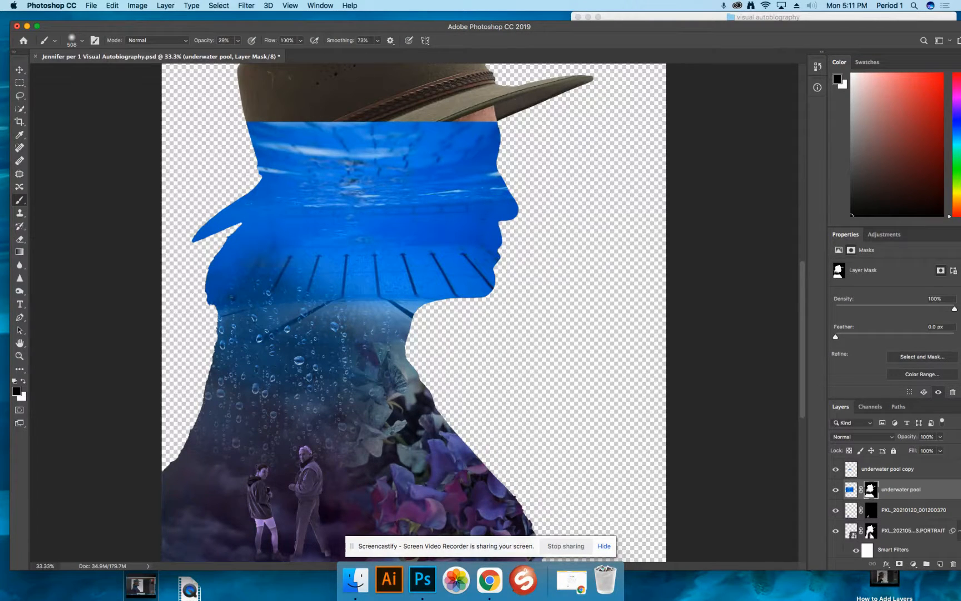
Step: Place the black-and-white underwater woman image over the back of the neck and scale it to about 112%
drag(689, 31, 544, 281)
drag(378, 363, 242, 377)
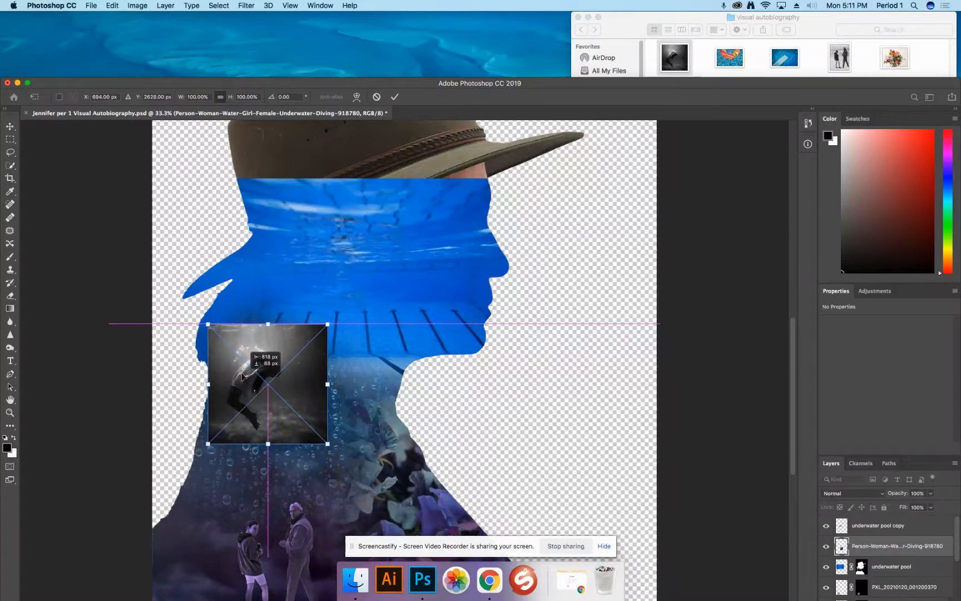
drag(242, 376, 243, 377)
drag(327, 323, 342, 310)
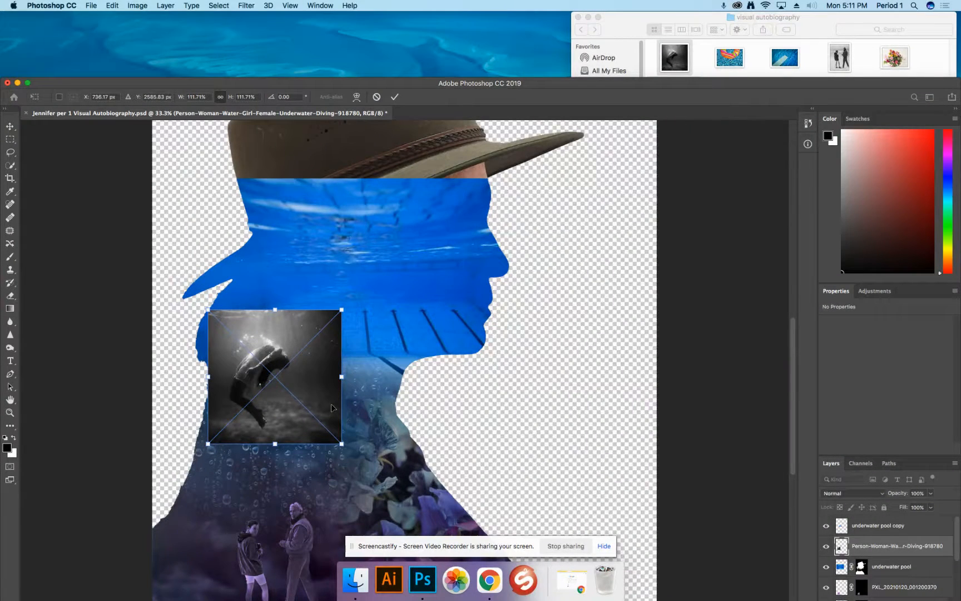
key(Return)
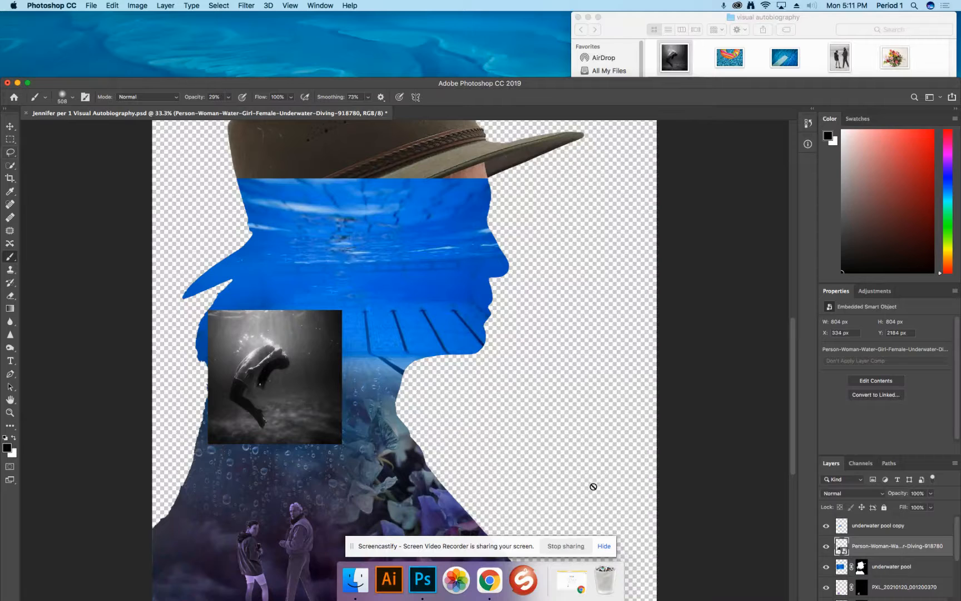
Step: Select the diving woman automatically with Select Subject and add a layer mask from that selection to her layer
click(10, 166)
click(264, 98)
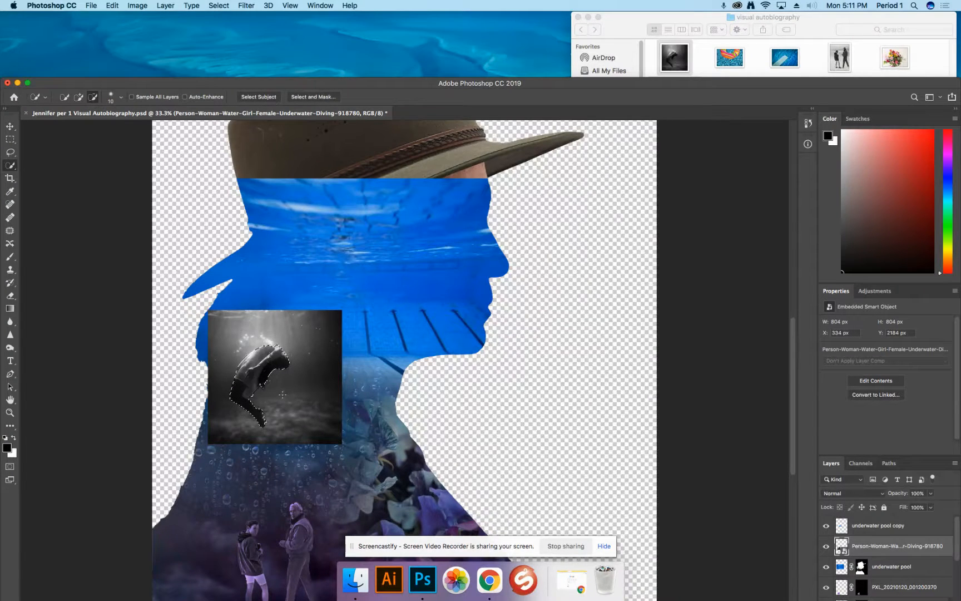
drag(752, 84, 753, 81)
double_click(753, 81)
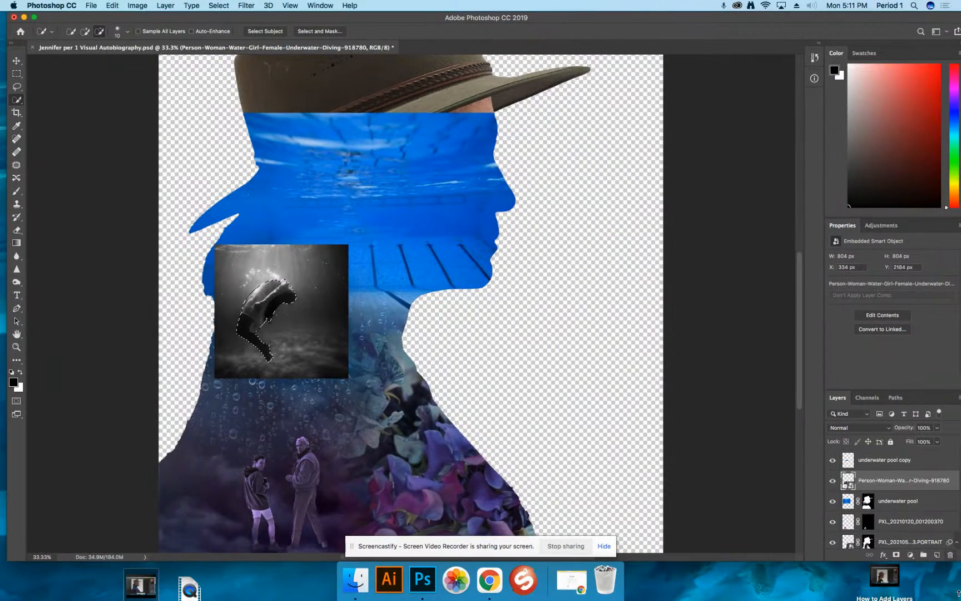
click(896, 554)
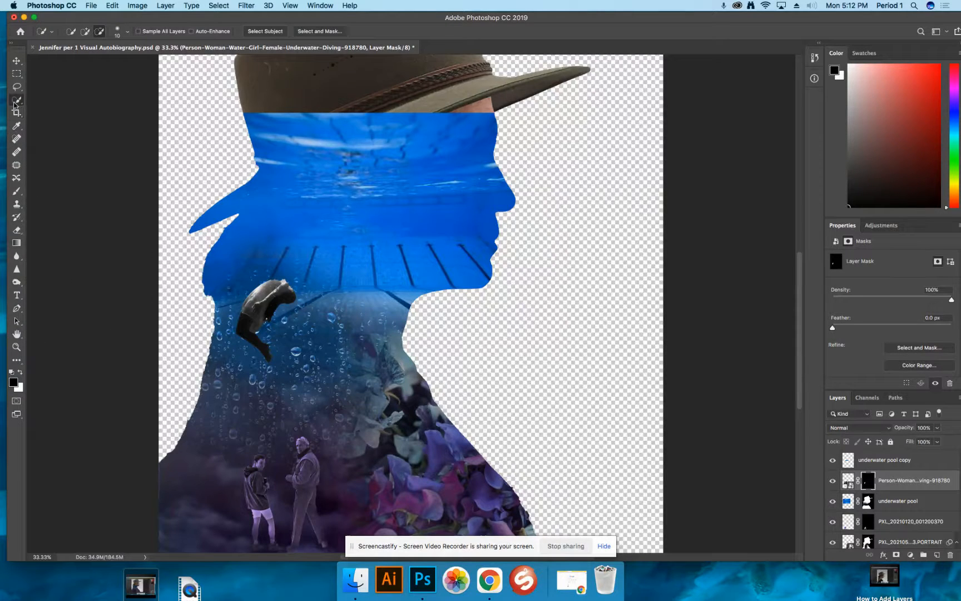
Step: Blend the woman's mask with a soft 124 px brush, restoring bubbles above her in white and softening the hard upper edge in black
click(16, 191)
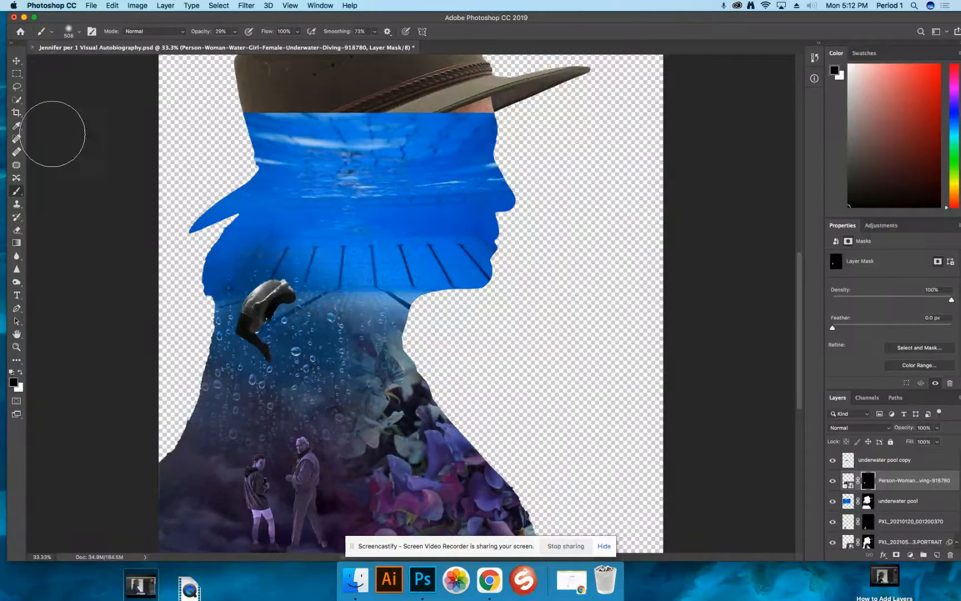
click(78, 32)
drag(76, 64, 98, 63)
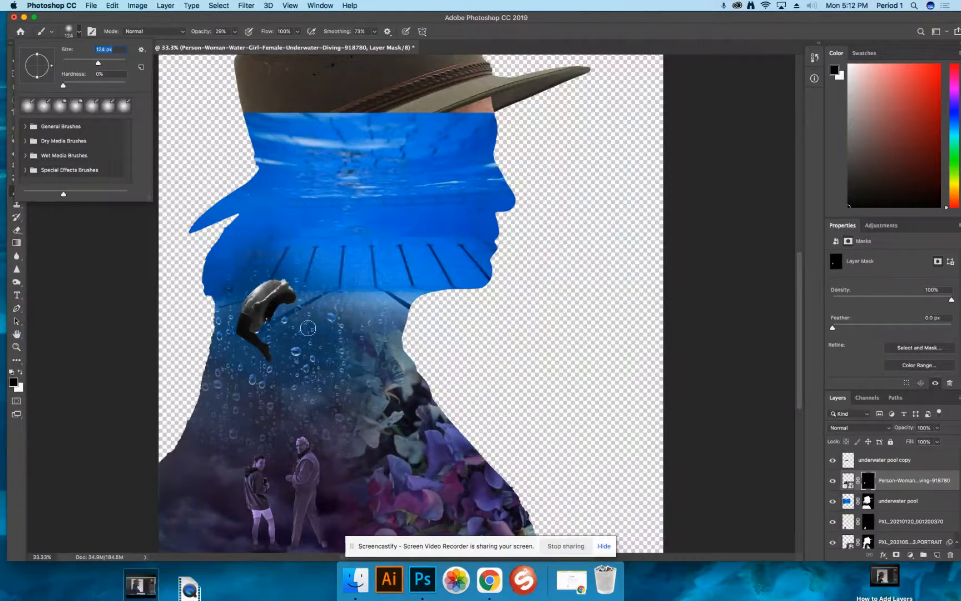
click(279, 286)
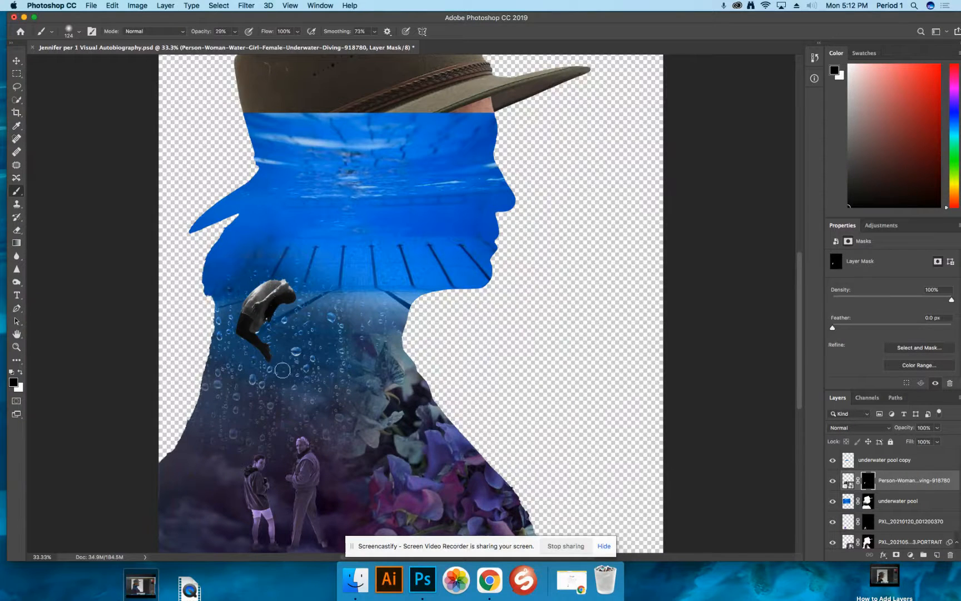
click(21, 372)
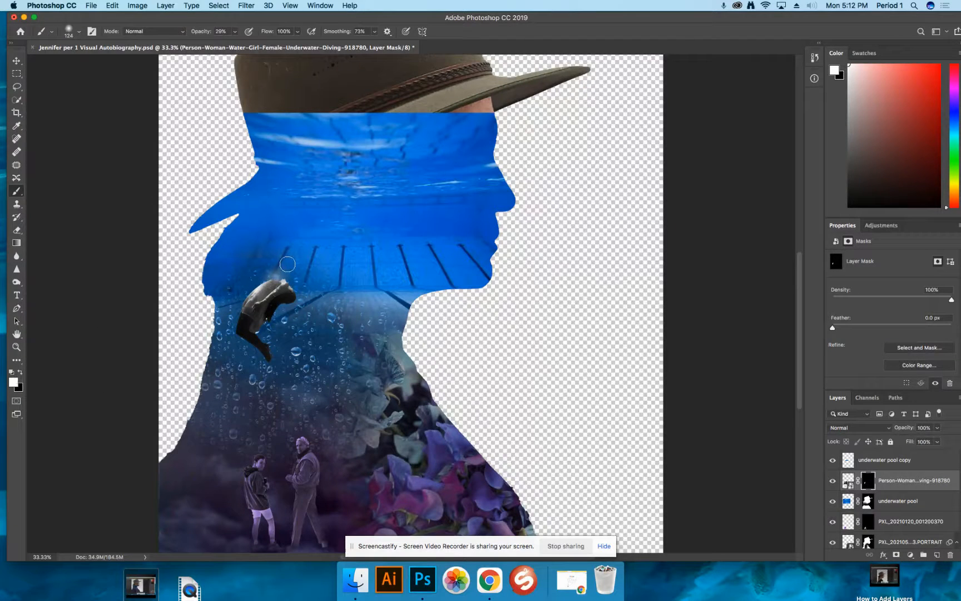
mouse_move(272, 271)
mouse_down()
mouse_move(248, 288)
mouse_move(263, 286)
mouse_move(276, 250)
mouse_move(283, 277)
mouse_move(273, 249)
mouse_move(256, 287)
mouse_up()
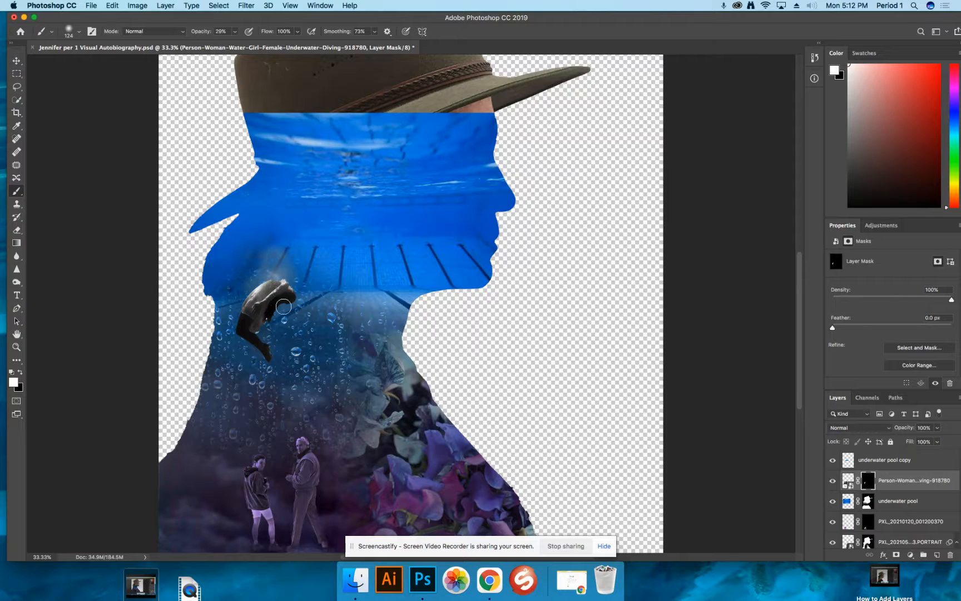
mouse_move(273, 250)
mouse_down()
mouse_move(249, 276)
mouse_move(259, 252)
mouse_move(286, 262)
mouse_move(298, 275)
mouse_up()
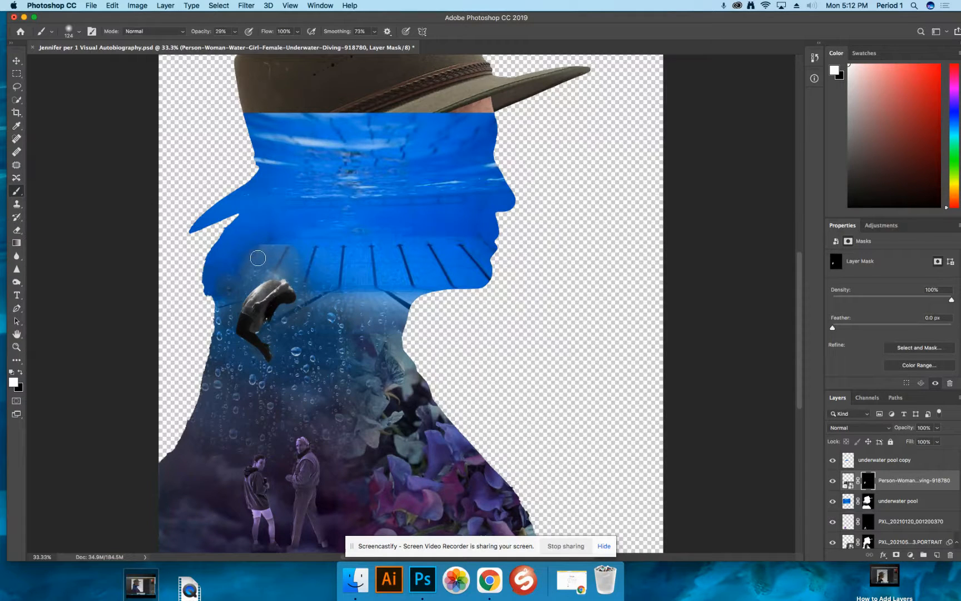
click(21, 372)
mouse_move(261, 243)
mouse_down()
mouse_move(298, 240)
mouse_move(251, 241)
mouse_move(276, 242)
mouse_up()
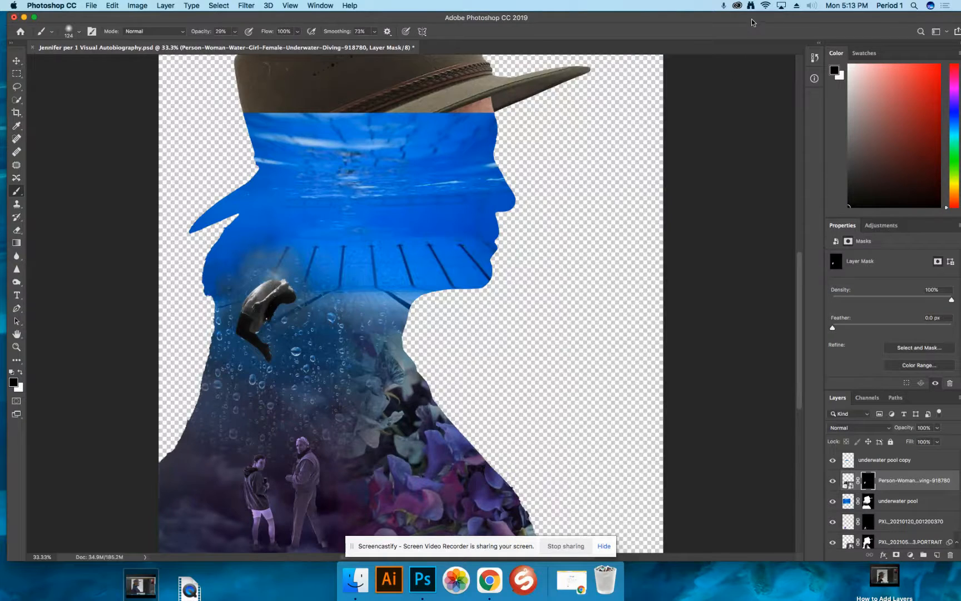
Step: Place the flowers transparent image from the visual autobiography folder into the collage
drag(752, 20, 732, 274)
scroll(832, 151, up, 2)
scroll(832, 152, up, 3)
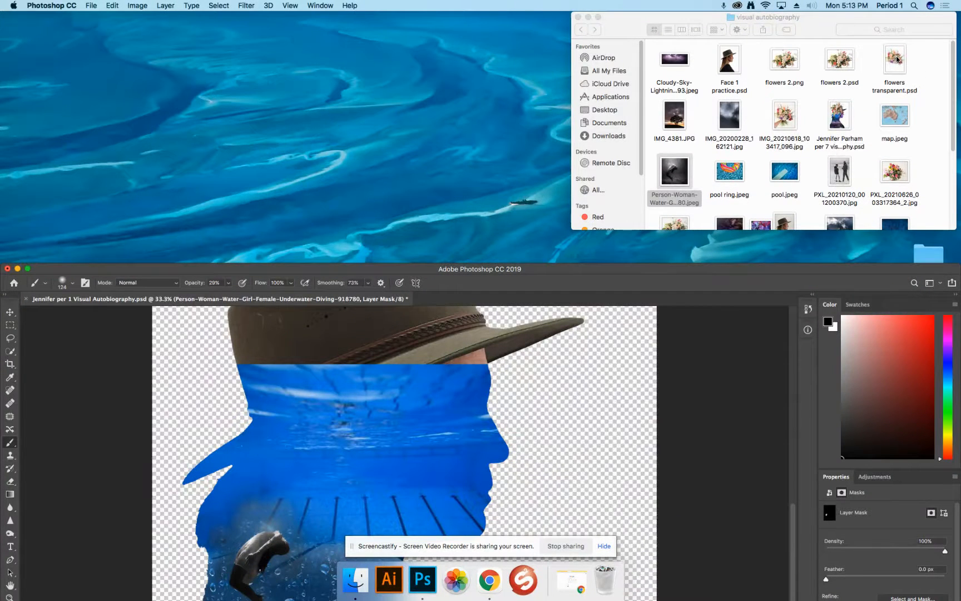
drag(897, 59, 349, 417)
drag(485, 269, 489, 21)
Step: Scale the placed flowers proportionally to about 521% and position them over the hat's crown
drag(440, 266, 658, 55)
drag(504, 178, 331, 106)
scroll(622, 278, down, 1)
scroll(622, 278, up, 5)
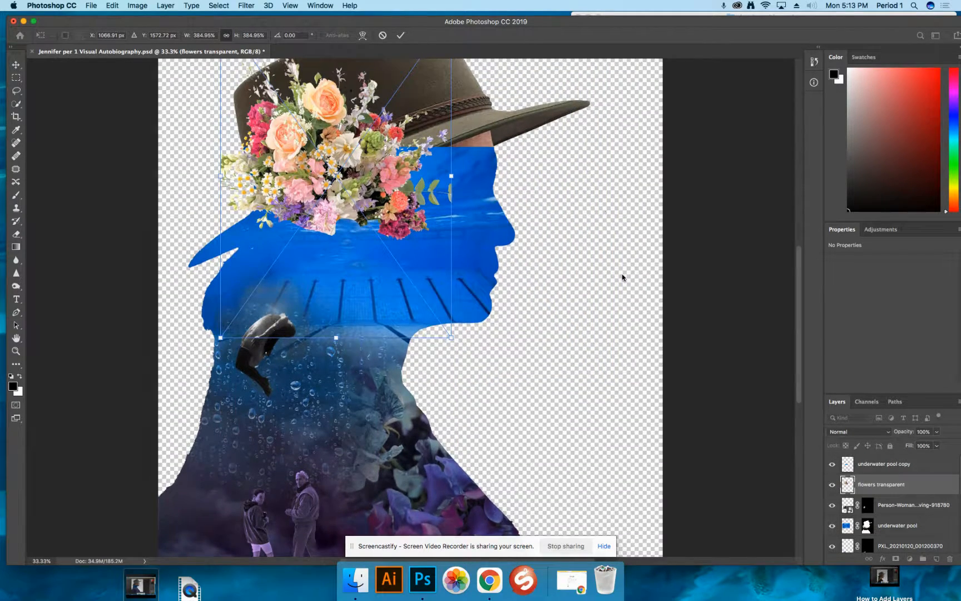
drag(338, 232, 330, 172)
scroll(579, 333, up, 4)
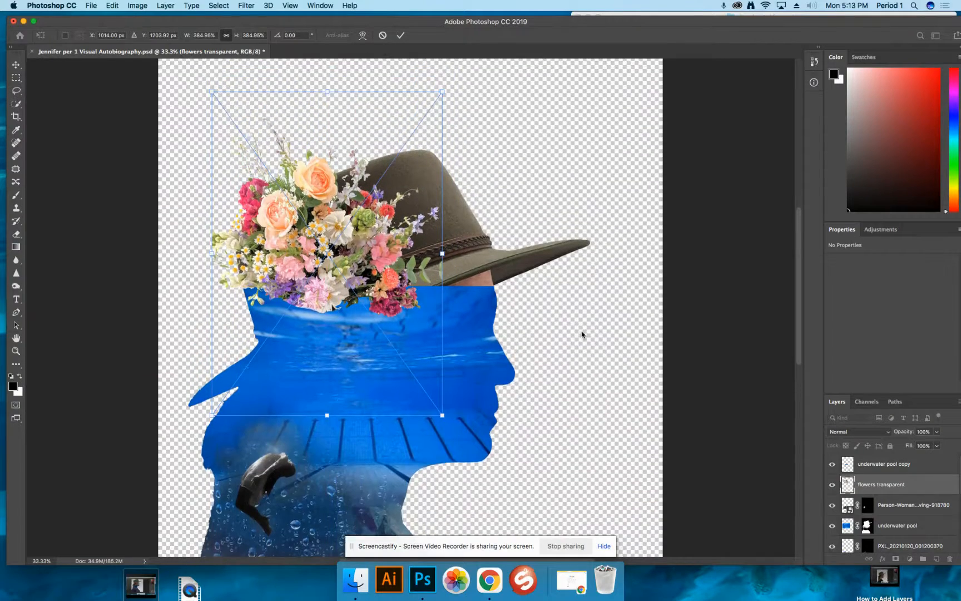
drag(443, 128, 587, 59)
drag(333, 185, 308, 254)
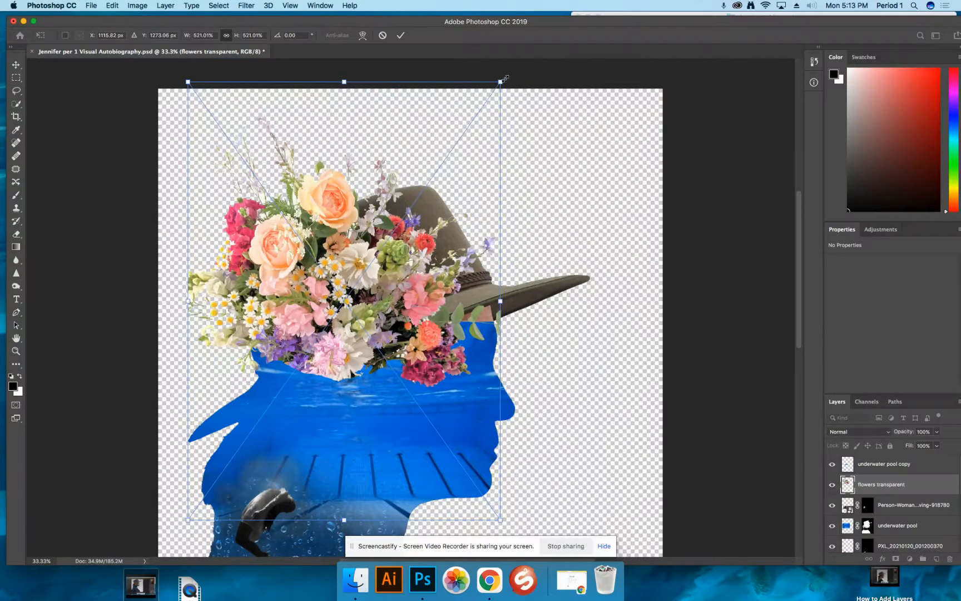
Step: Rotate the flowers about -17.5° and shift them to cover the top of the head, committing the placement
drag(508, 81, 428, 60)
drag(345, 326, 361, 315)
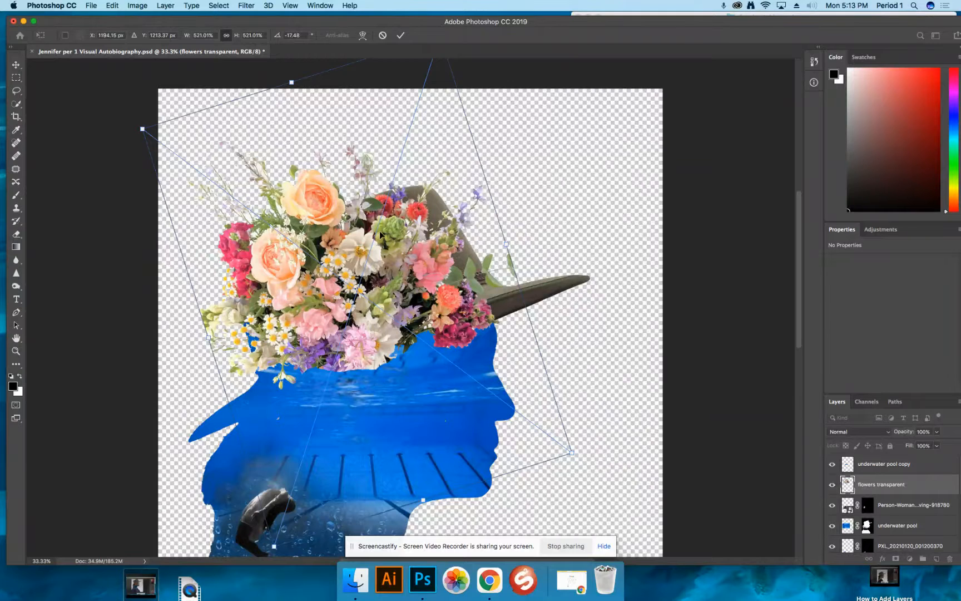
key(Return)
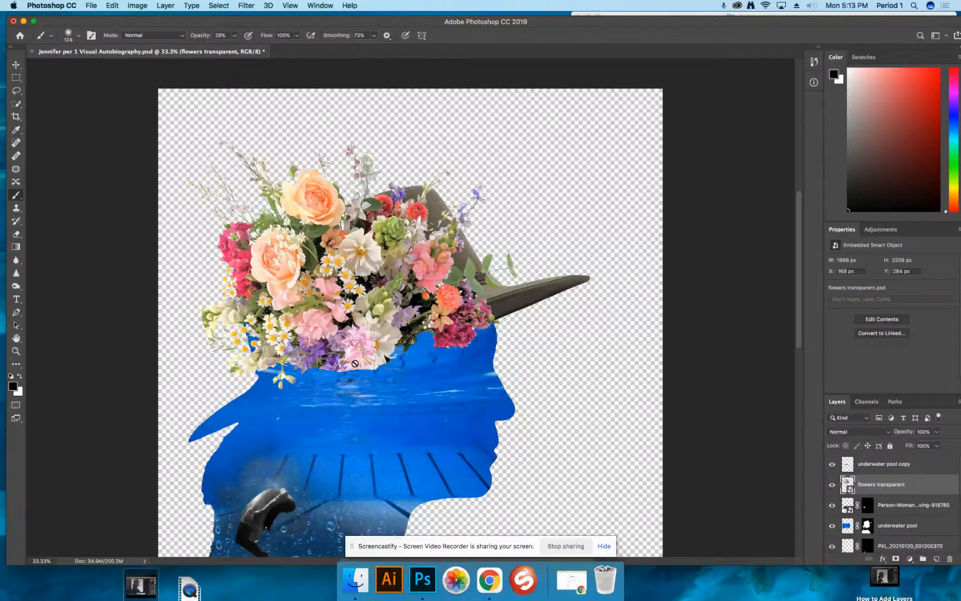
Step: Create a new empty layer and move it between the Background copy and Background layers
scroll(573, 429, down, 3)
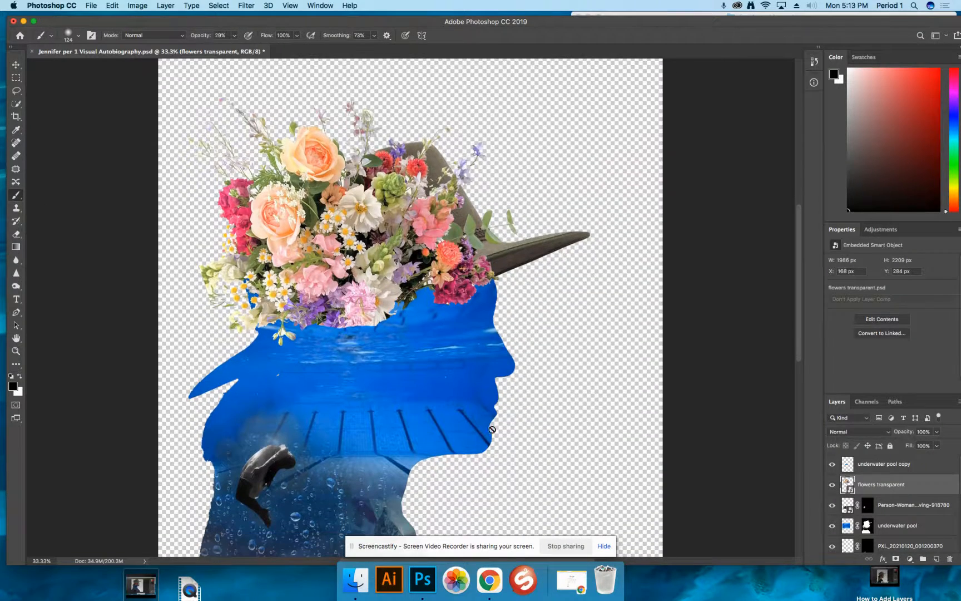
click(16, 351)
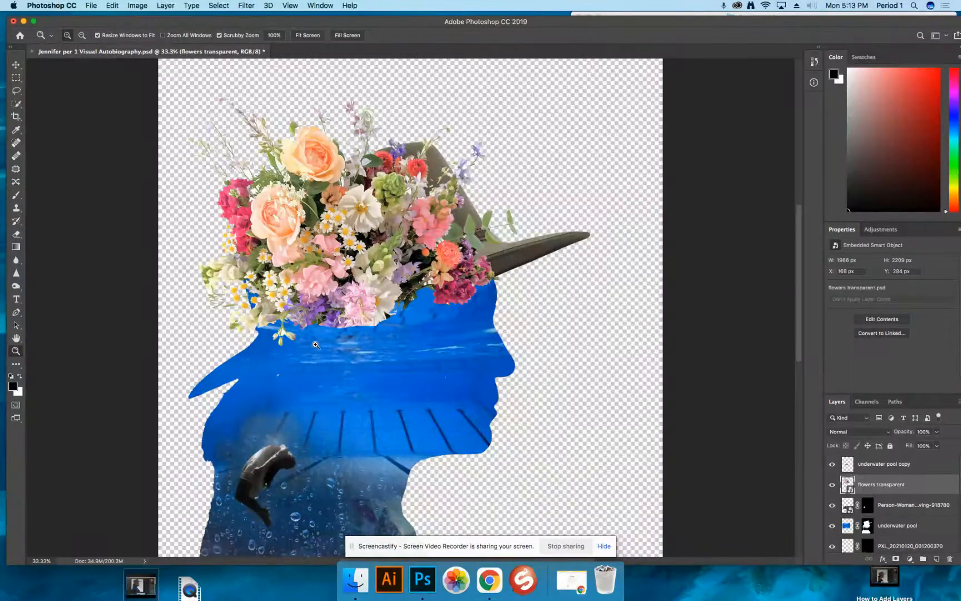
key(alt)
alt+click(368, 365)
alt+click(370, 365)
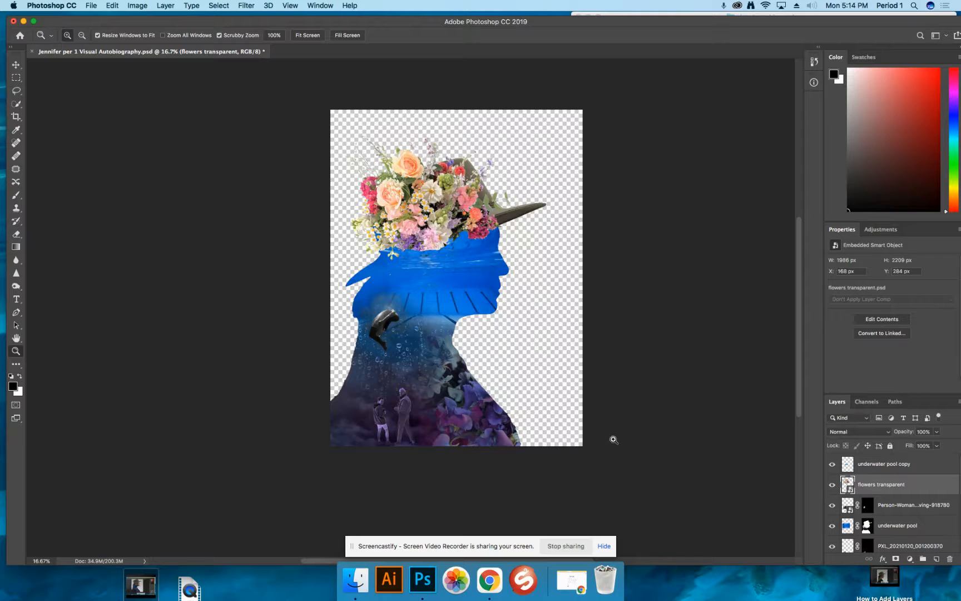
drag(835, 26, 813, 22)
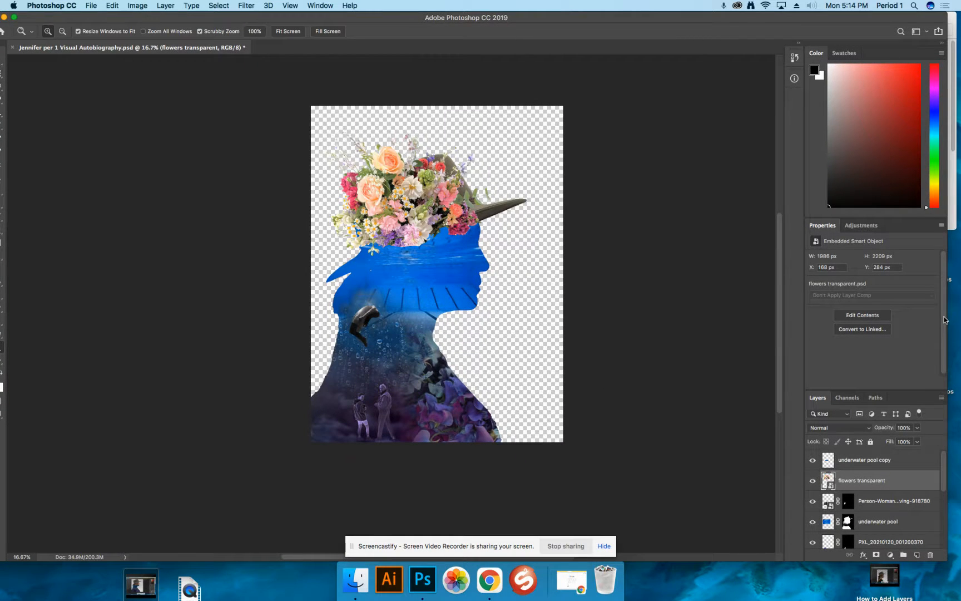
drag(944, 317, 946, 345)
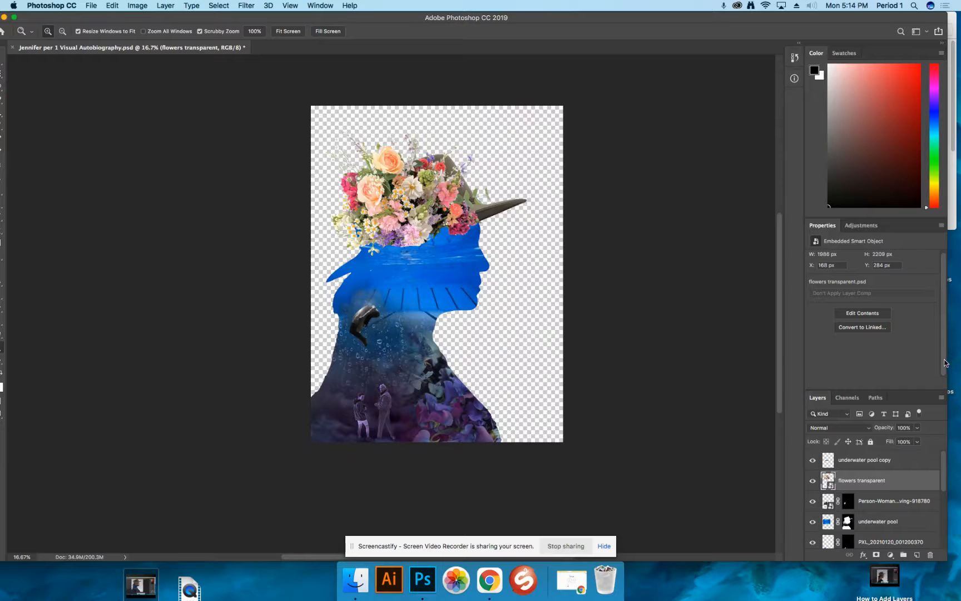
drag(941, 482, 942, 560)
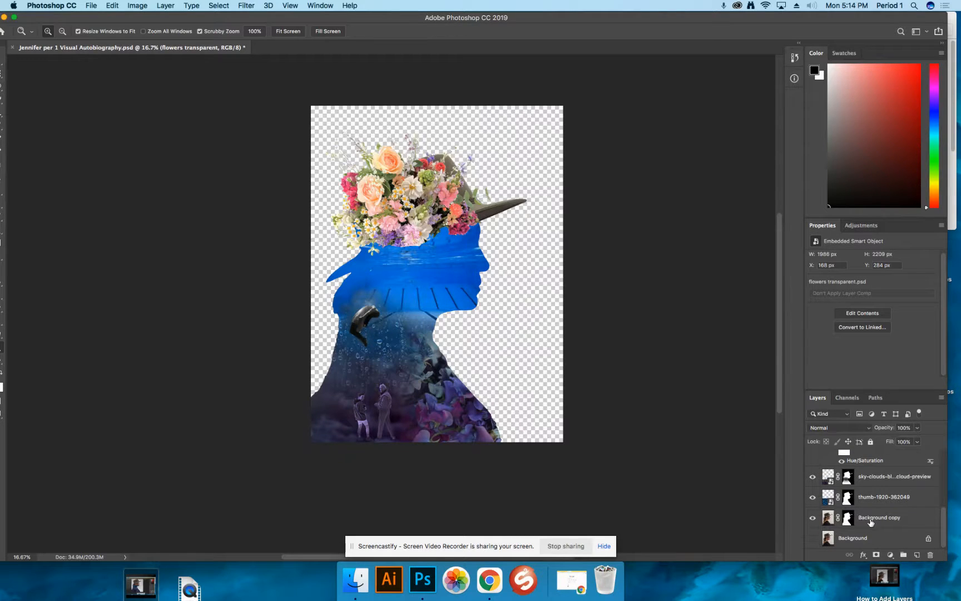
click(873, 518)
click(885, 538)
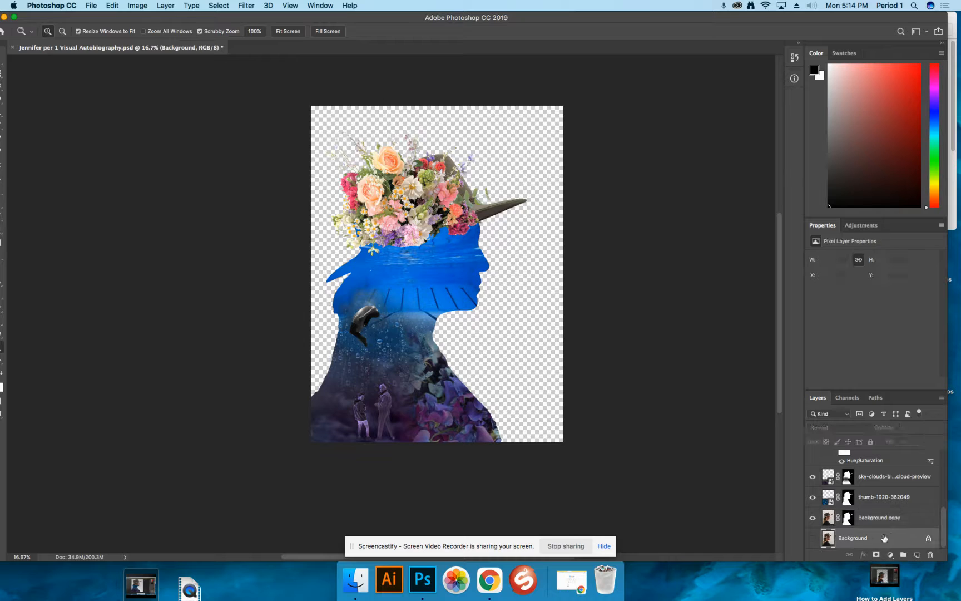
click(873, 520)
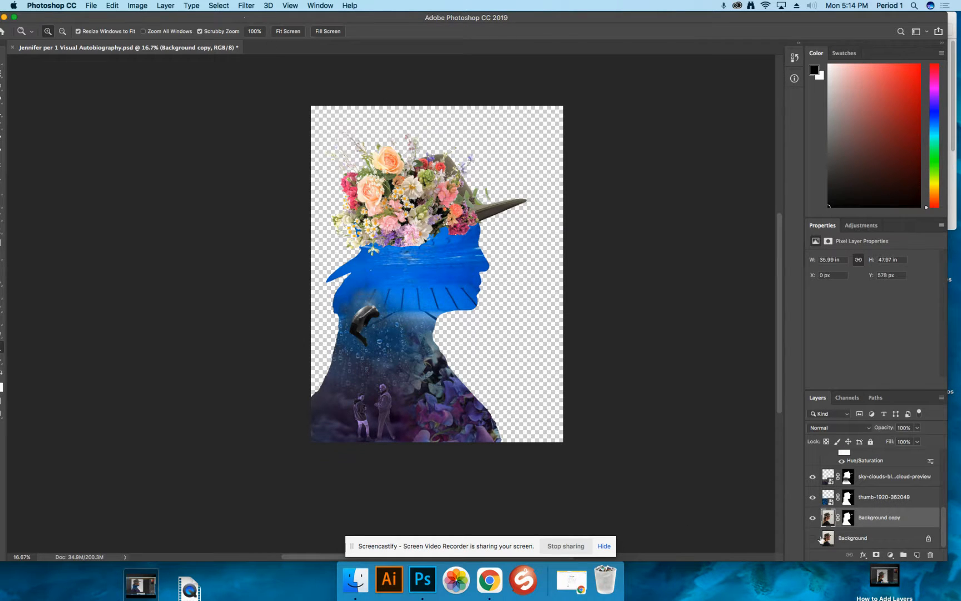
click(918, 556)
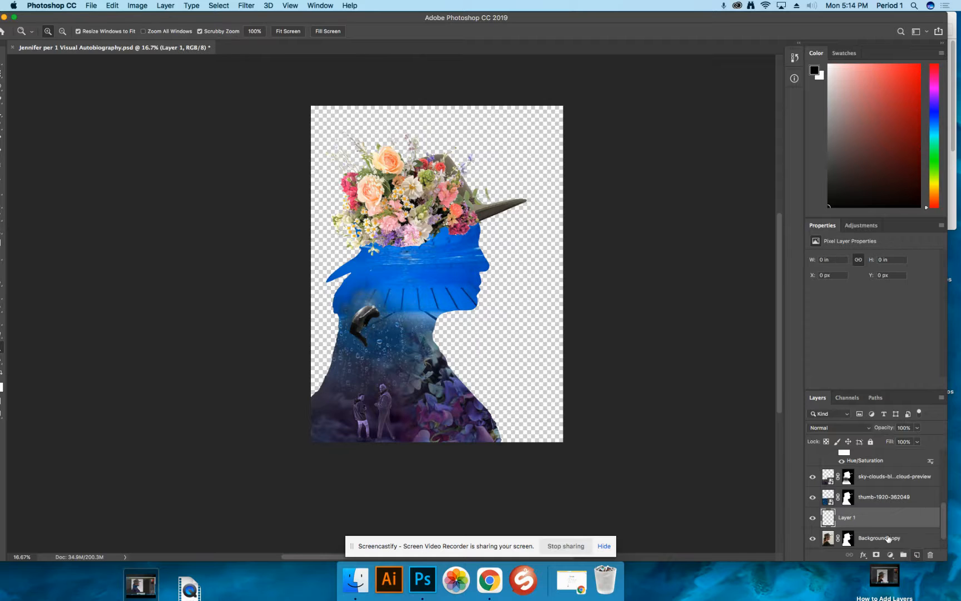
drag(873, 519, 875, 545)
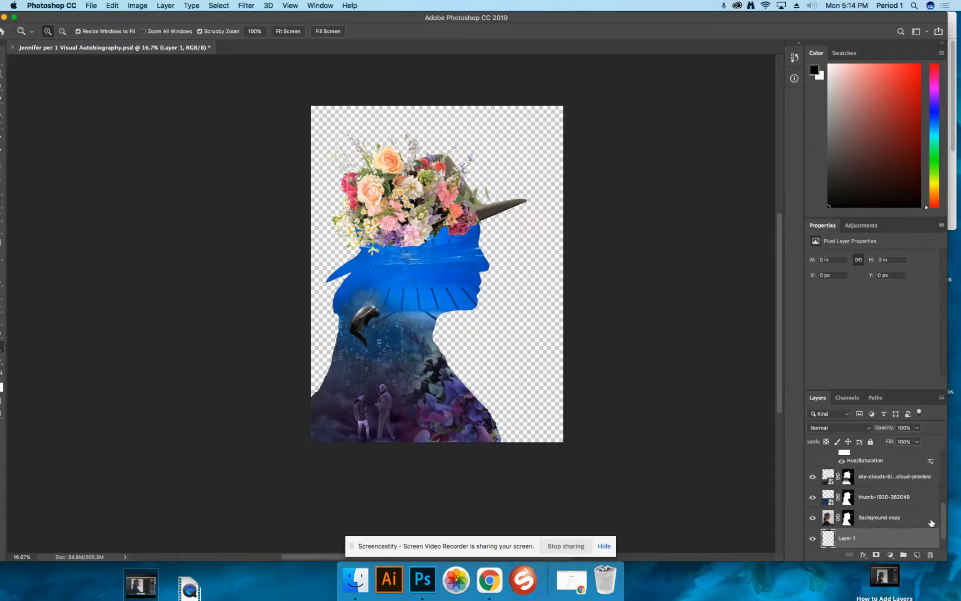
drag(944, 518, 944, 542)
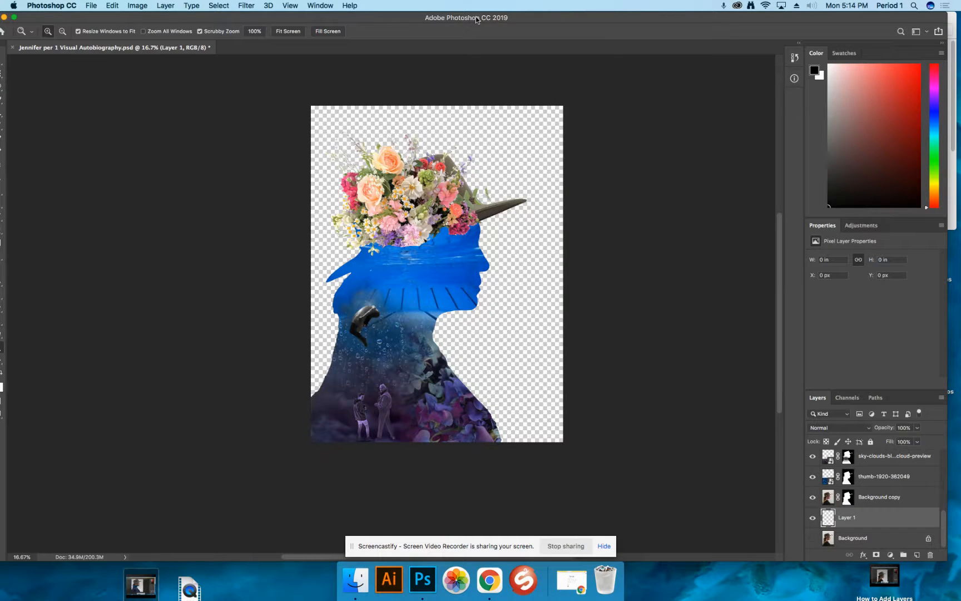
Step: Select the whole canvas with the Rectangular Marquee tool on the new empty layer
drag(477, 19, 530, 22)
click(51, 78)
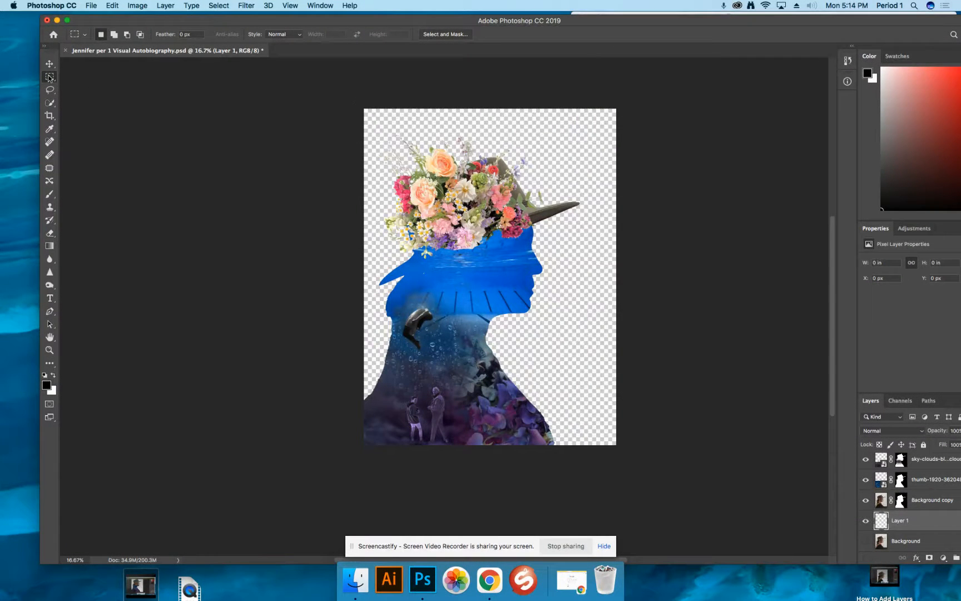
drag(359, 106, 626, 447)
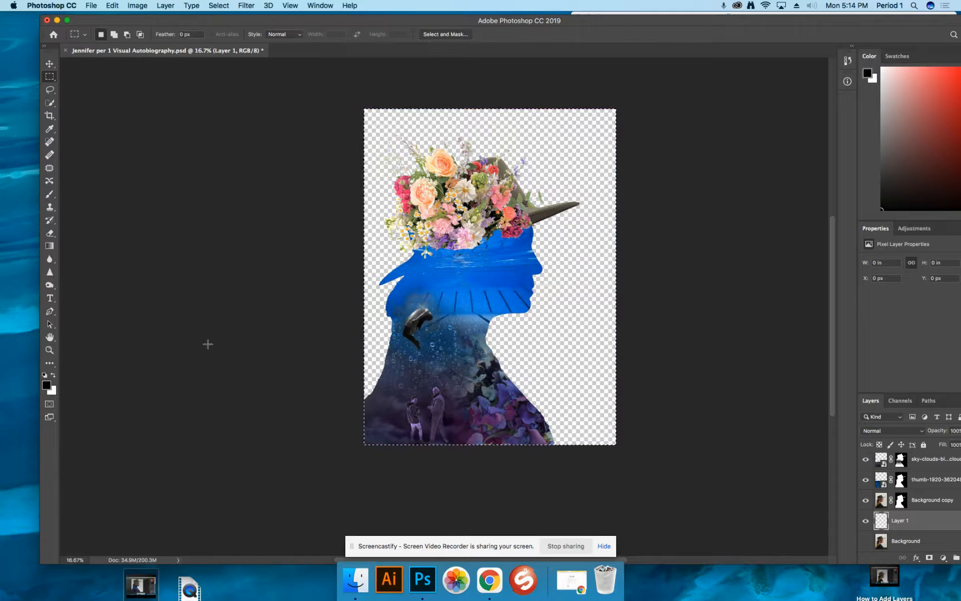
Step: Paint the selected new layer solid white with a 3920 px brush at 100% hardness and 100% opacity
click(54, 375)
click(50, 197)
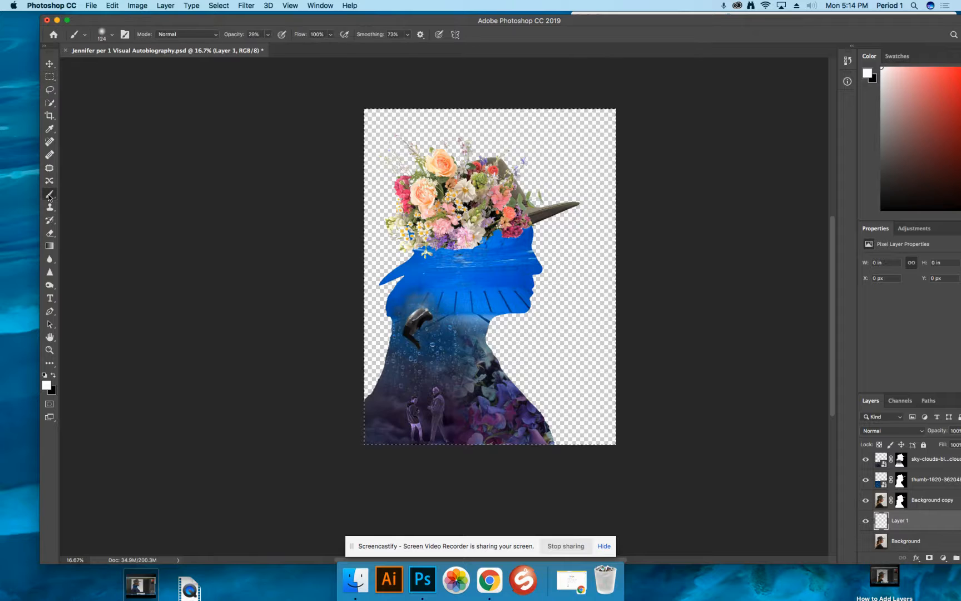
click(113, 36)
drag(132, 66, 173, 69)
drag(98, 90, 111, 92)
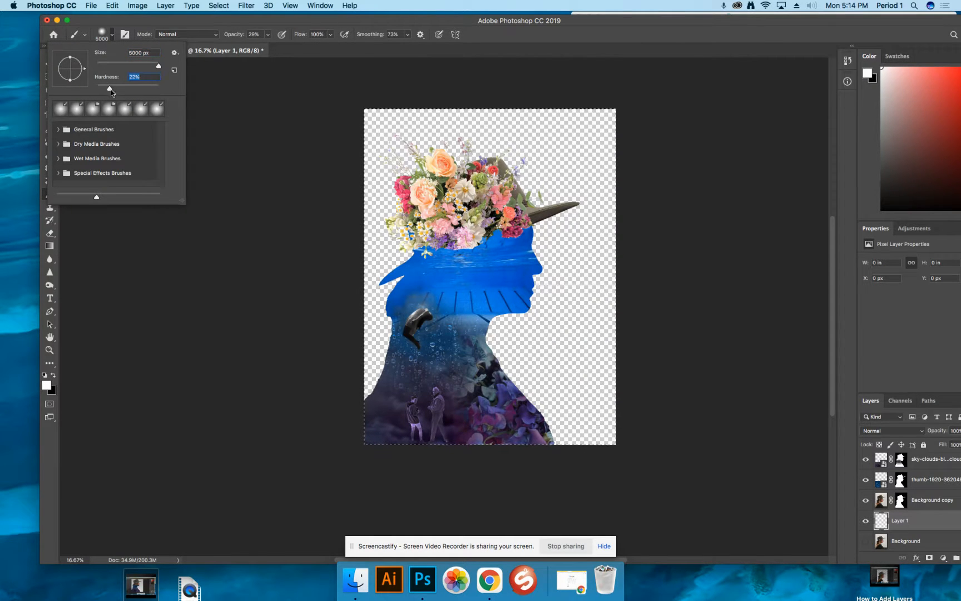
drag(159, 66, 158, 67)
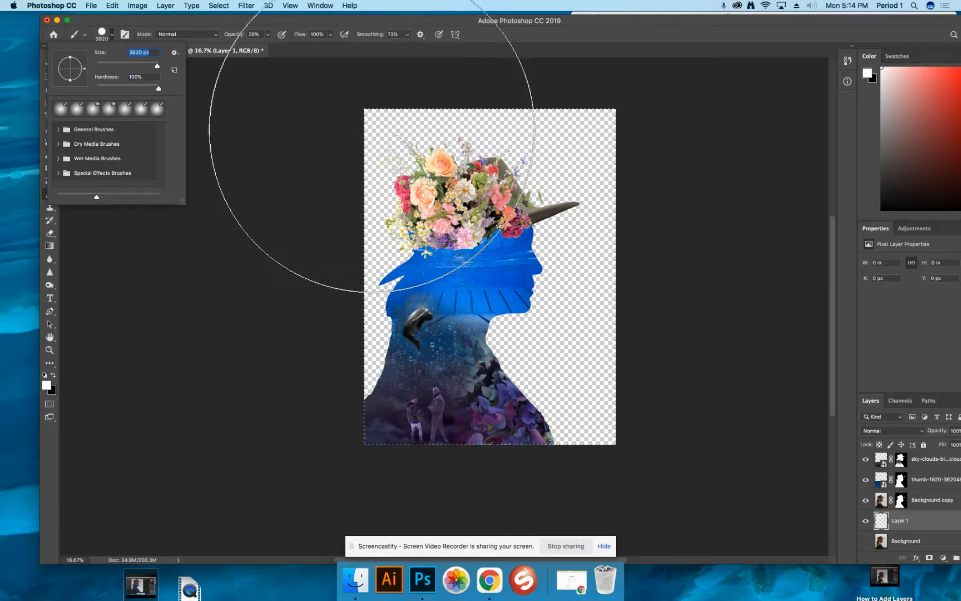
click(411, 225)
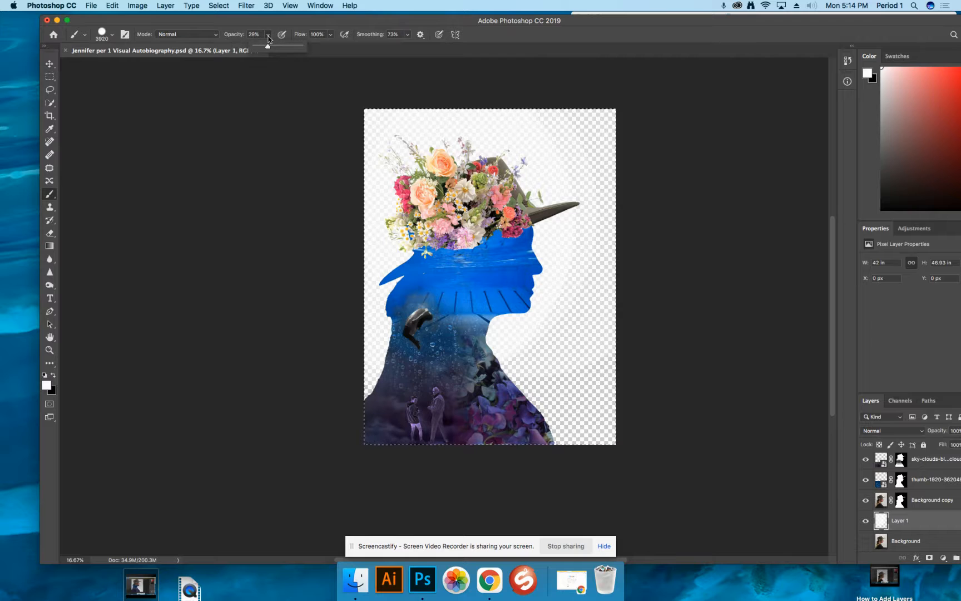
drag(392, 166, 417, 167)
mouse_move(617, 181)
mouse_down()
mouse_move(644, 183)
mouse_move(319, 343)
mouse_up()
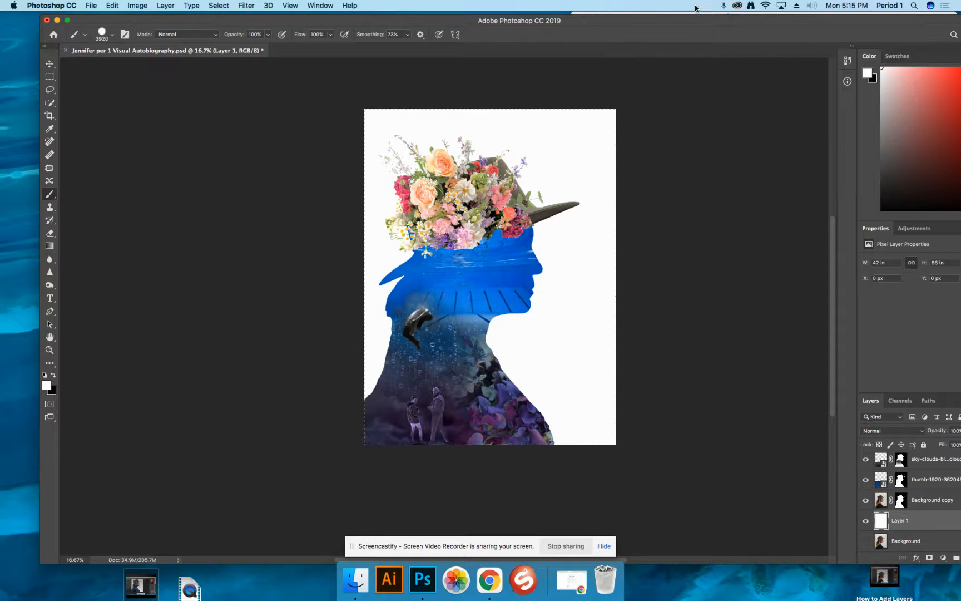
Step: Save the collage document with its new white background
drag(700, 23, 671, 23)
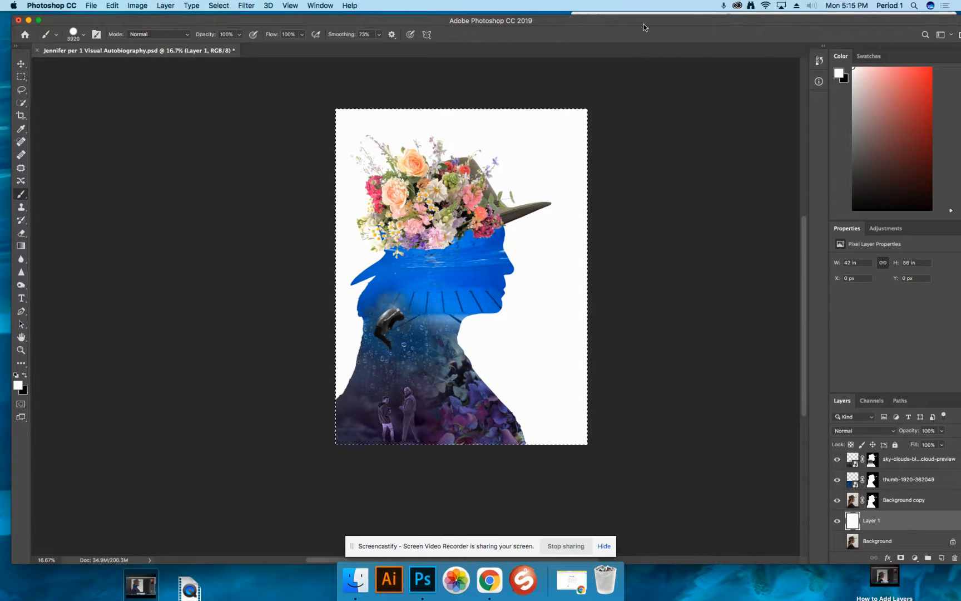
click(89, 7)
click(100, 100)
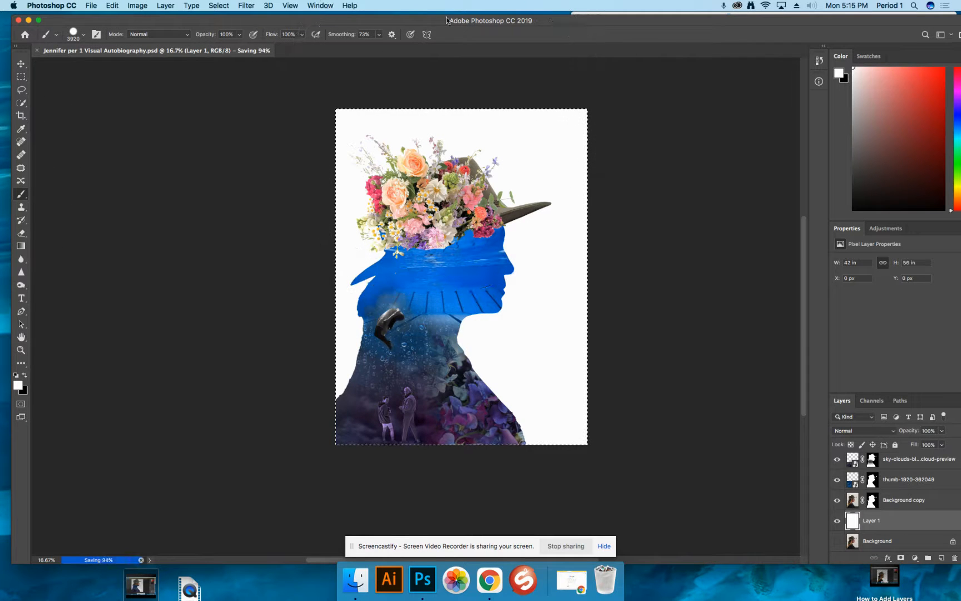
mouse_move(449, 22)
mouse_down()
mouse_move(425, 56)
mouse_move(463, 34)
mouse_up()
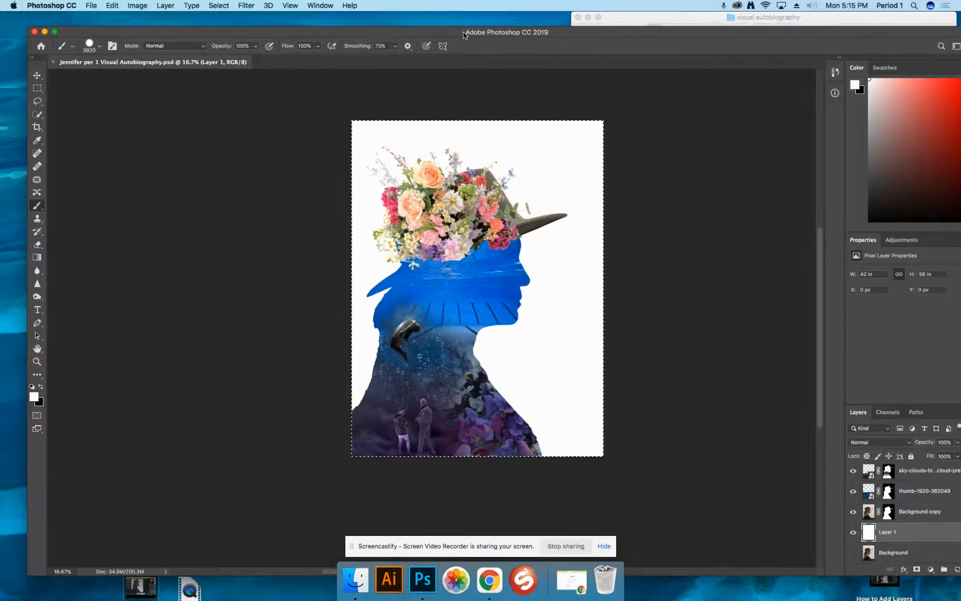